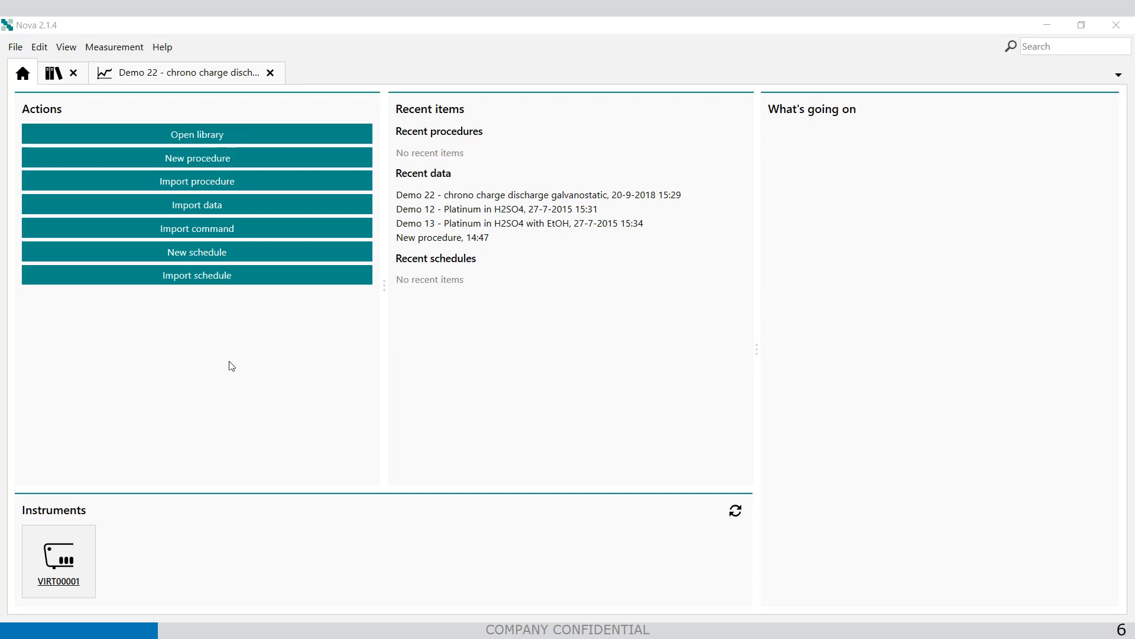
Open the Chrono charge discharge galvanostatic procedure and expand its 10-repeat loop of ±0.0005 A steps
left_click(273, 134)
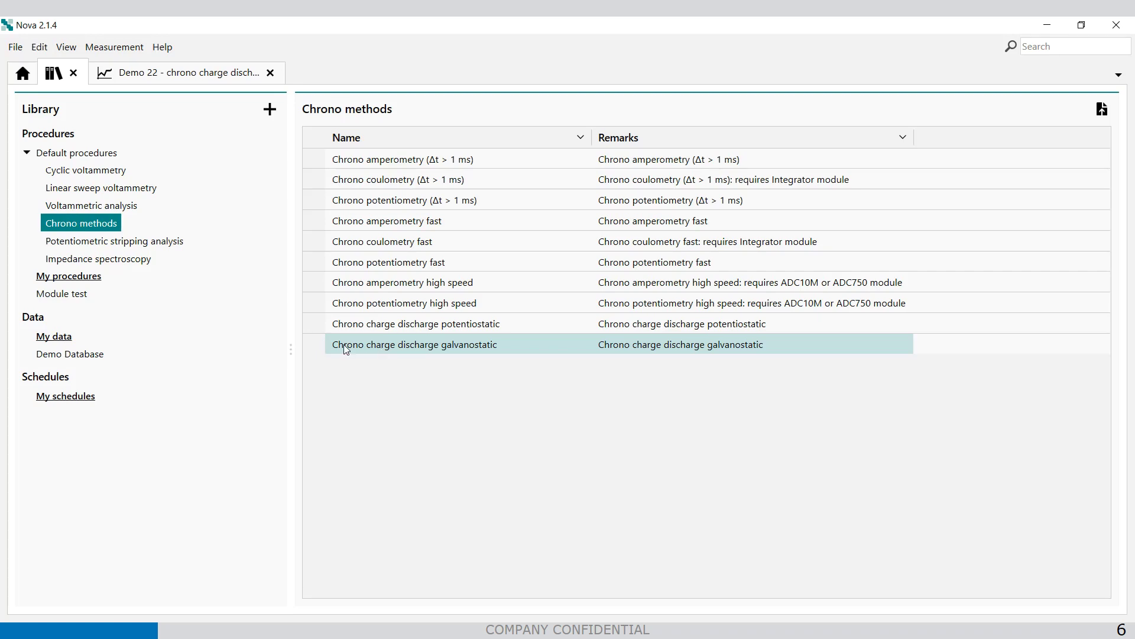
double_click(535, 338)
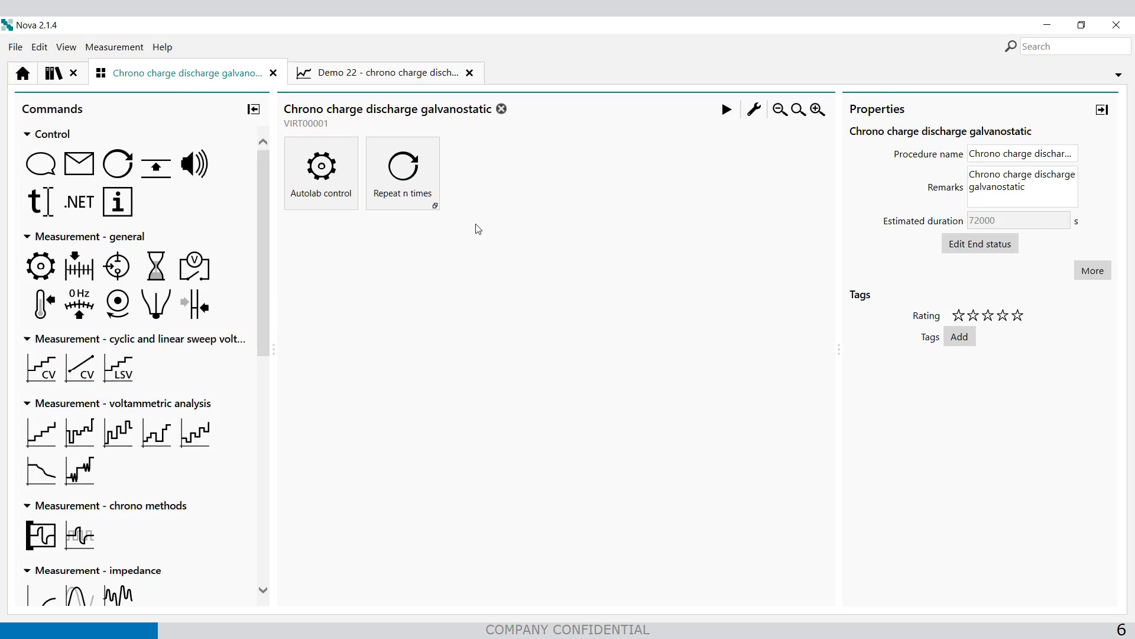
left_click(342, 183)
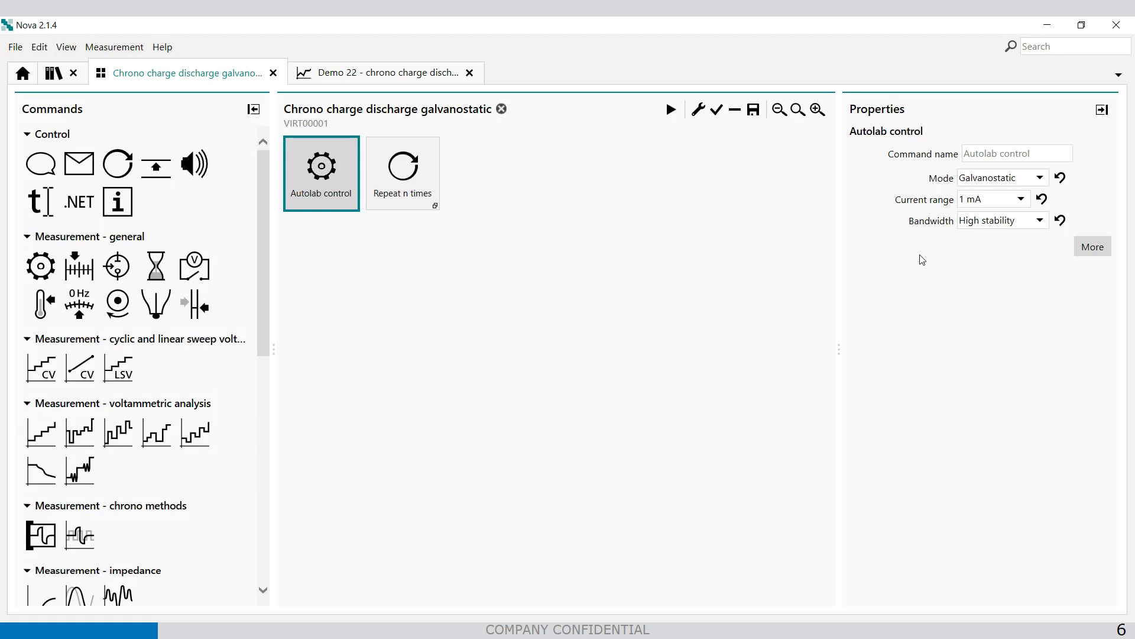
left_click(416, 179)
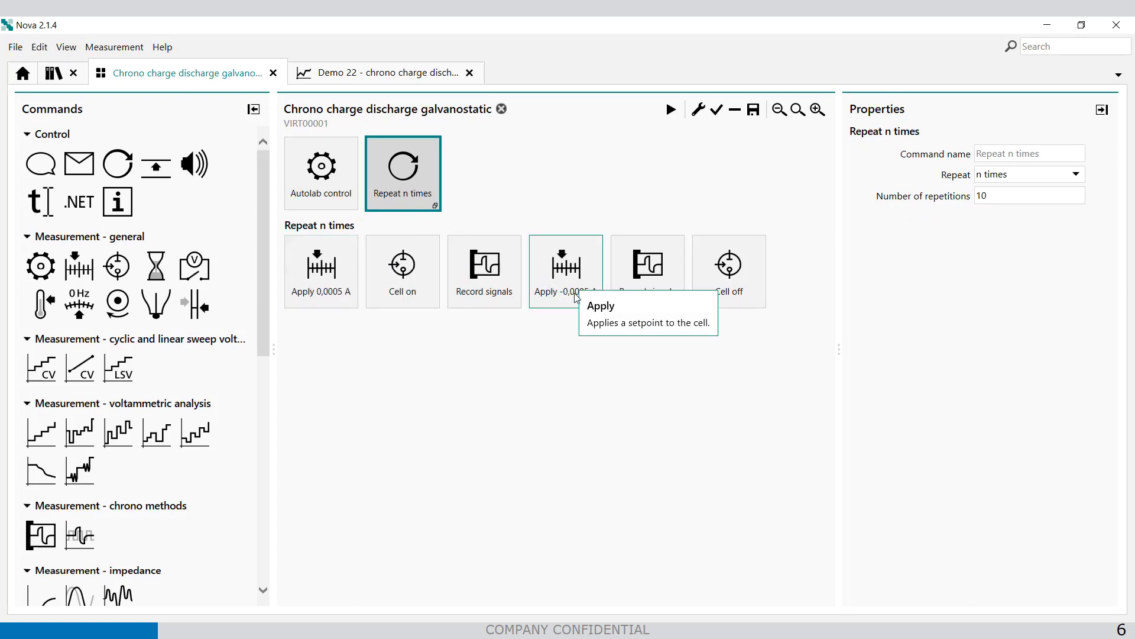
left_click(328, 302)
left_click(1014, 177)
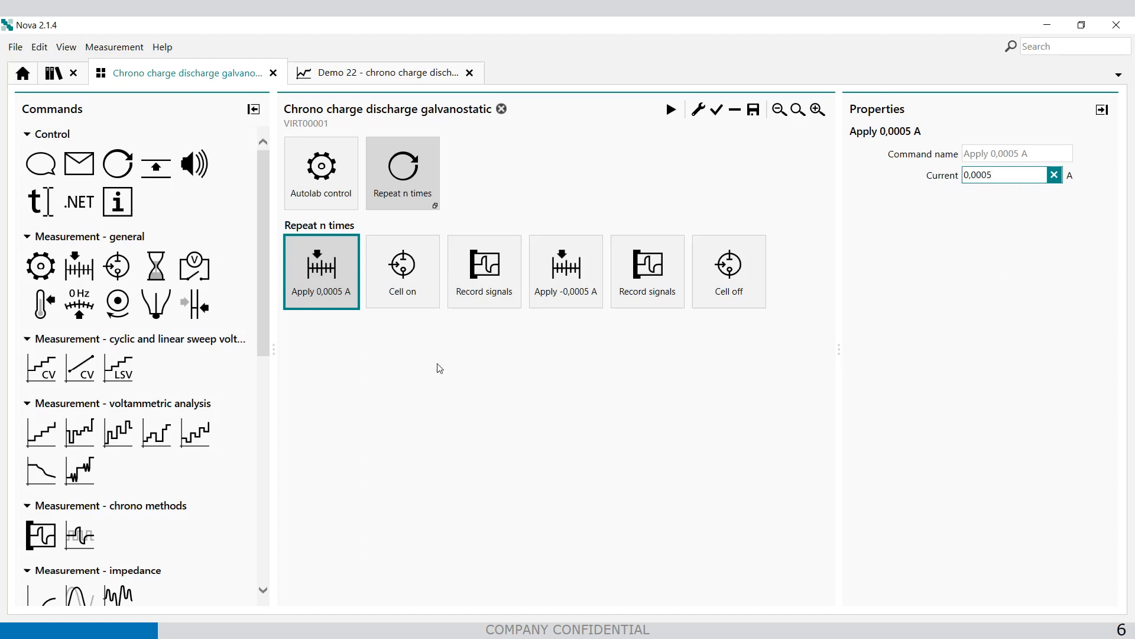
left_click(436, 289)
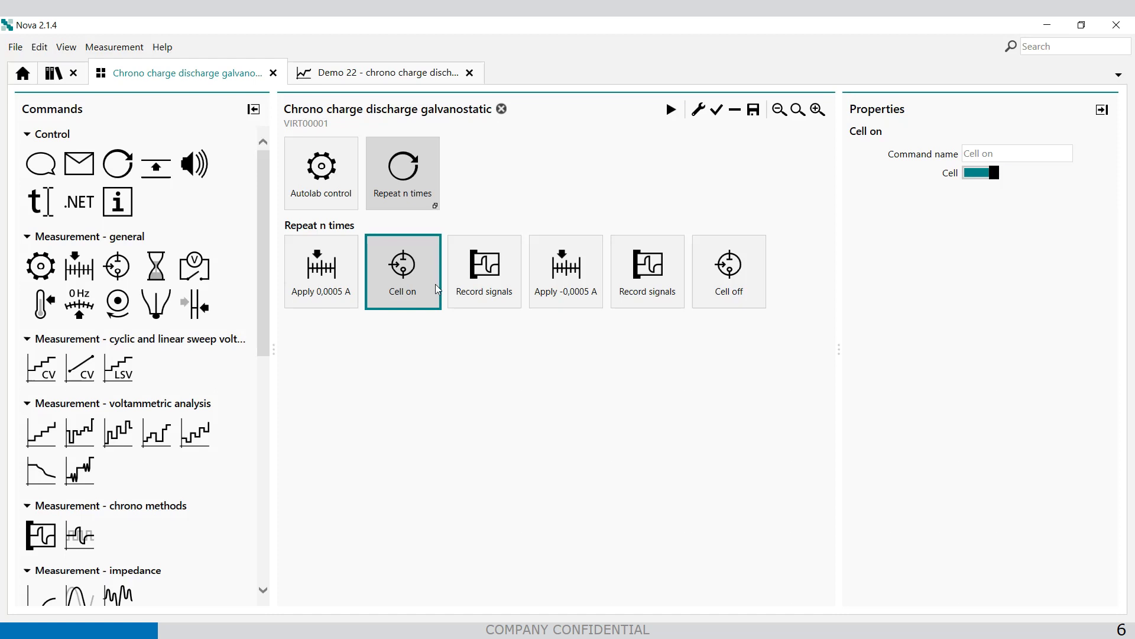
left_click(491, 283)
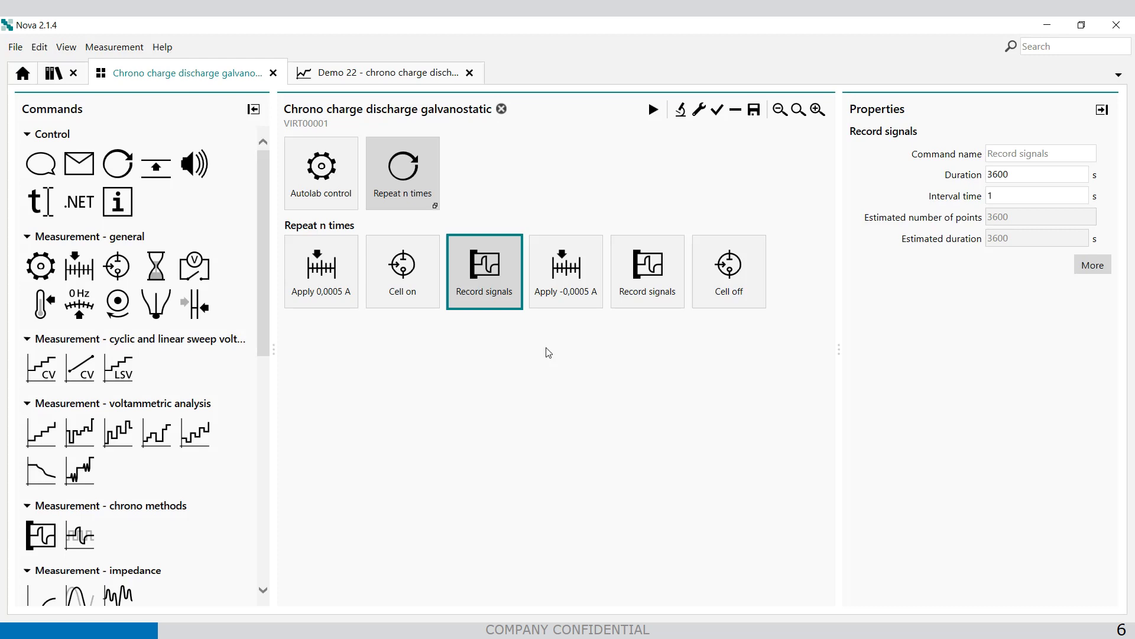
left_click(991, 180)
Link the first recording step's 4,2 WE(1).Potential cutoff as the property 'Cut of Max Volt'
left_click(1083, 270)
left_click(50, 188)
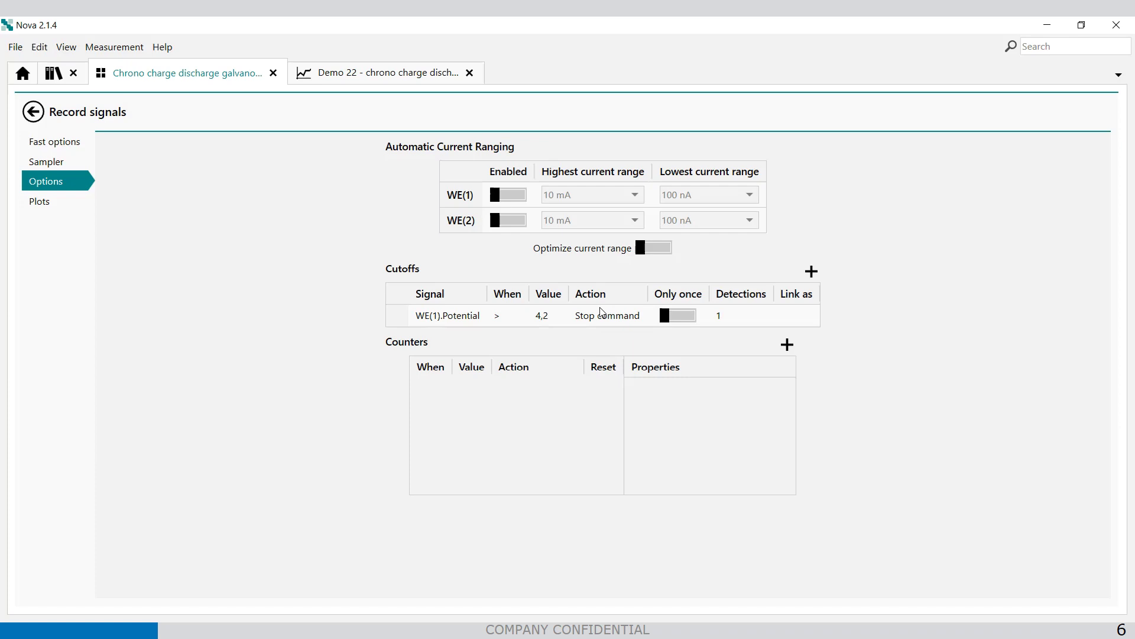
left_click(790, 322)
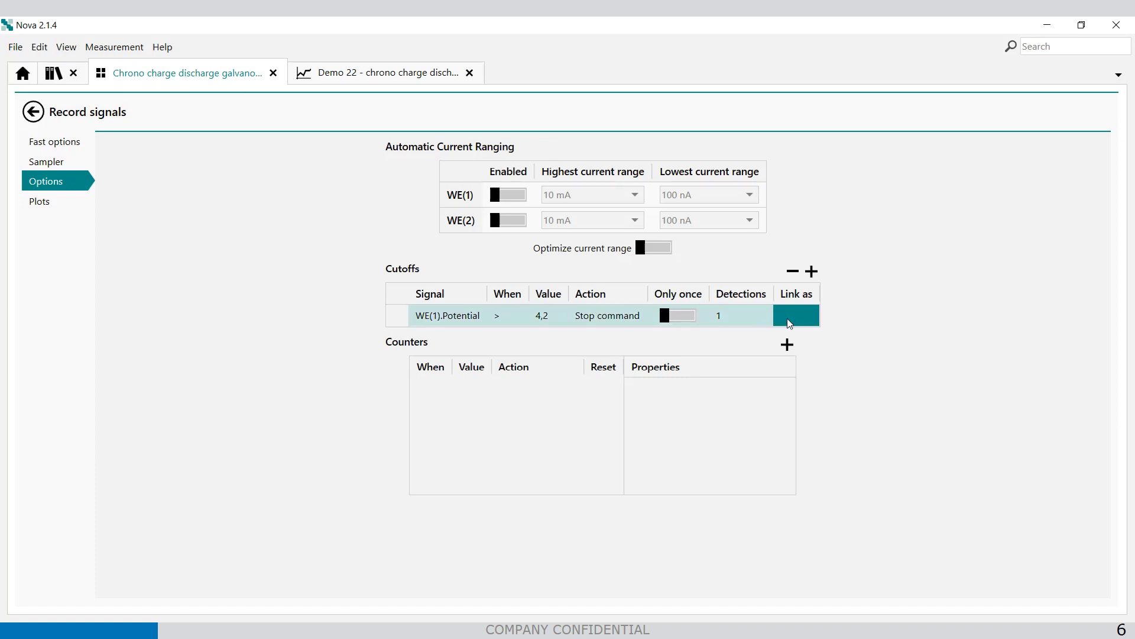
type("Cut of Max")
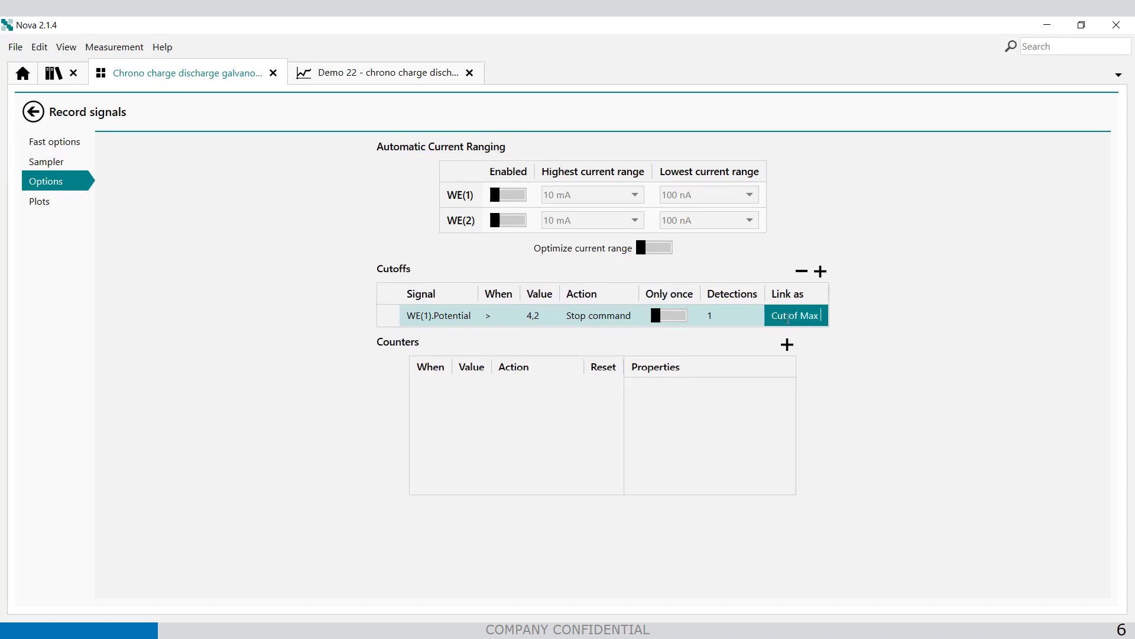
type(" Volt")
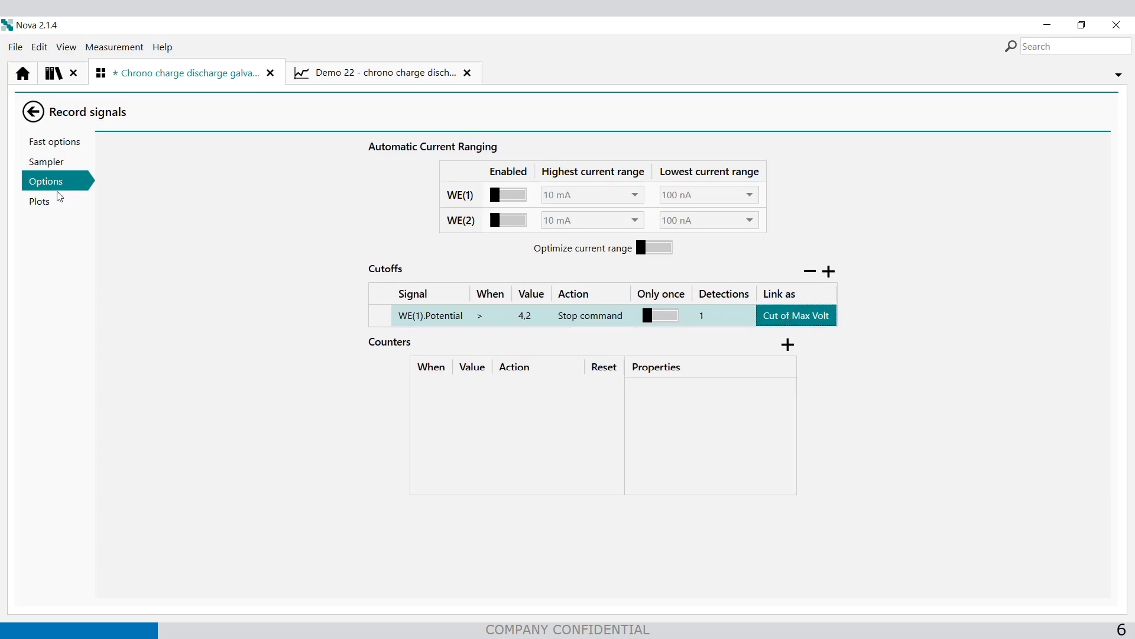
left_click(33, 111)
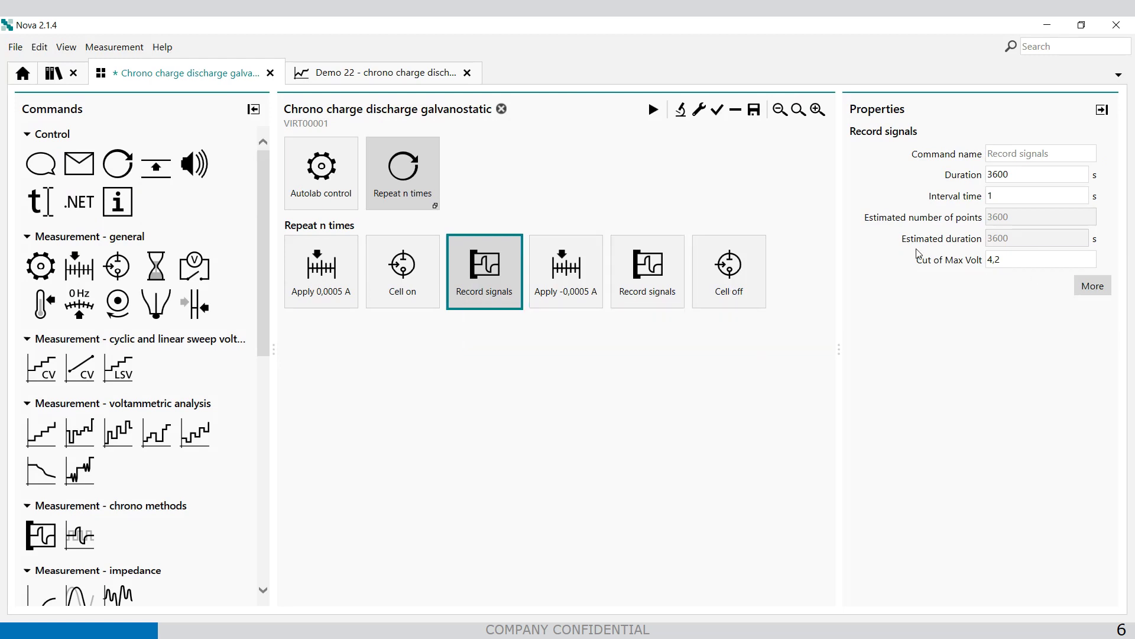
Change the Cut of Max Volt value from 4,2 to 5
left_click(1015, 261)
key("BackSpace")
key("BackSpace")
type("5")
left_click(582, 411)
Check the first recording step's cutoff table shows the potential cutoff at 5
left_click(492, 276)
left_click(1091, 273)
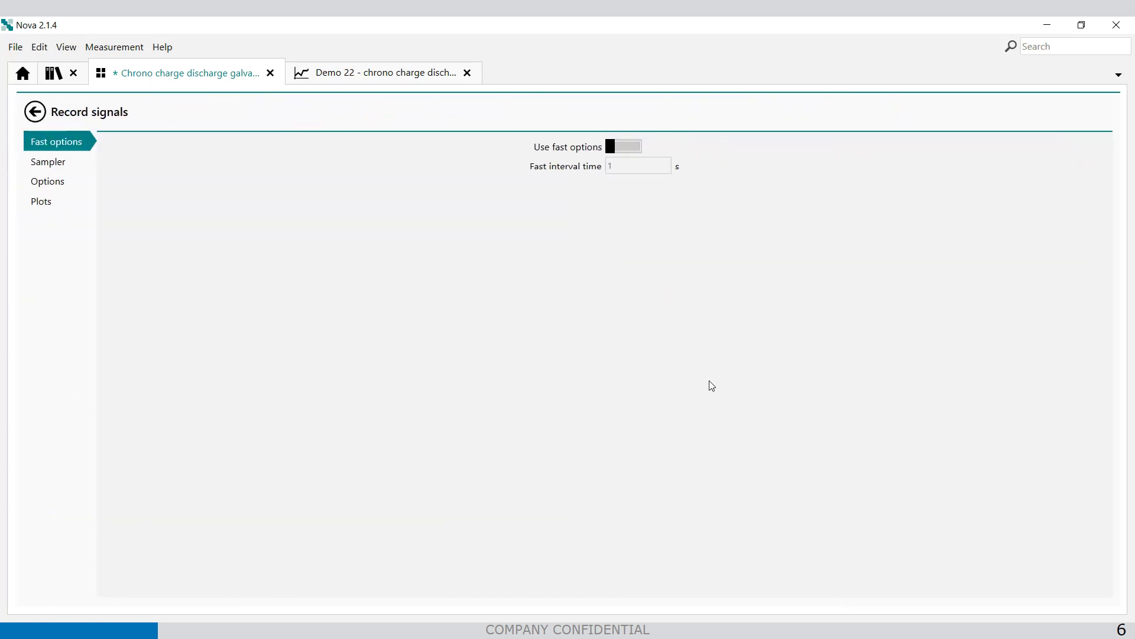
left_click(60, 183)
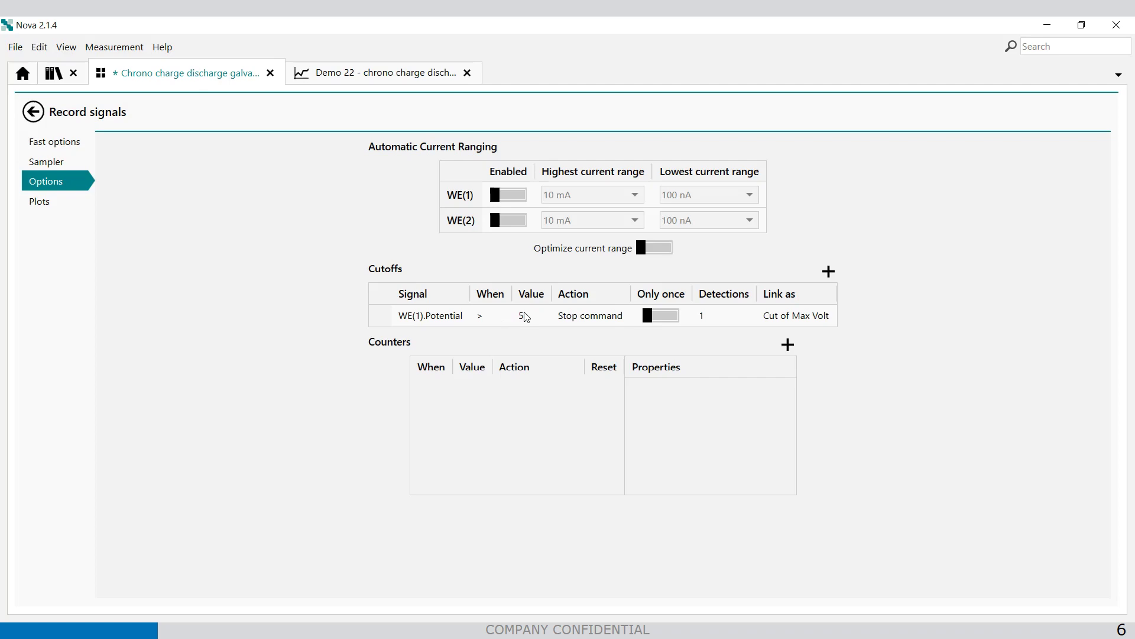
left_click(33, 112)
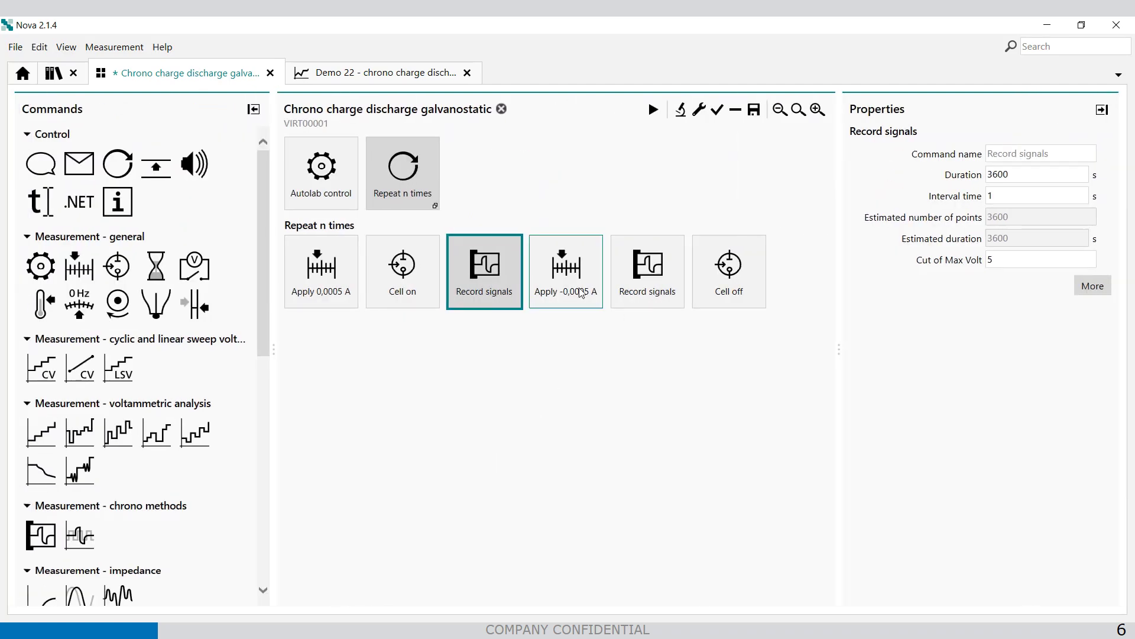
Set the discharge recording step's WE(1).Potential cutoff value to 2,5
left_click(582, 293)
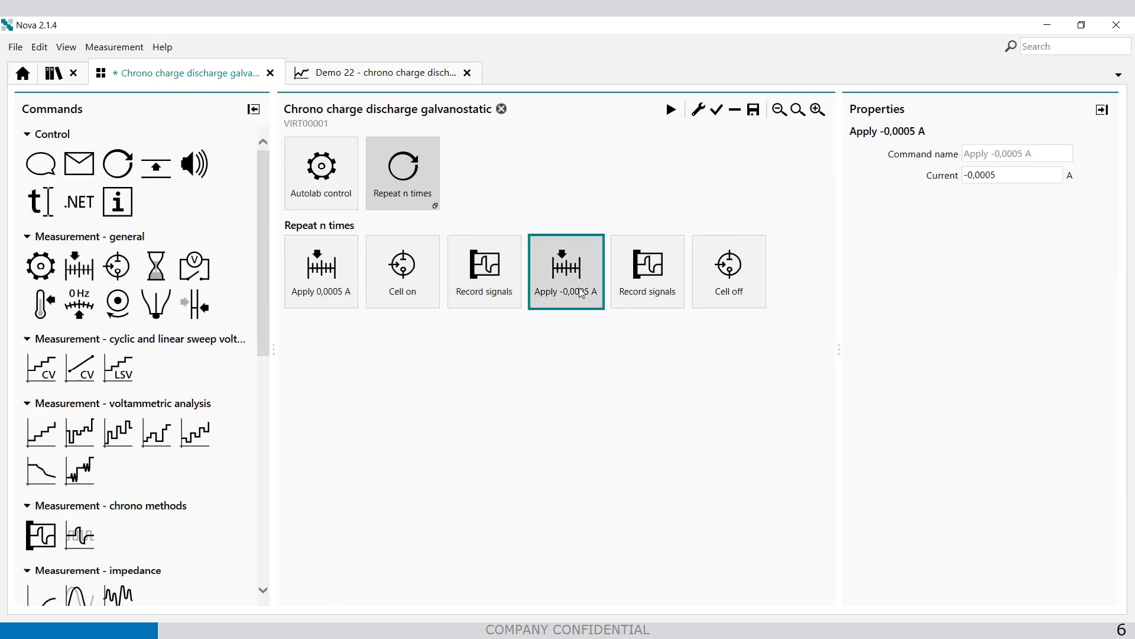
left_click(656, 289)
left_click(1093, 265)
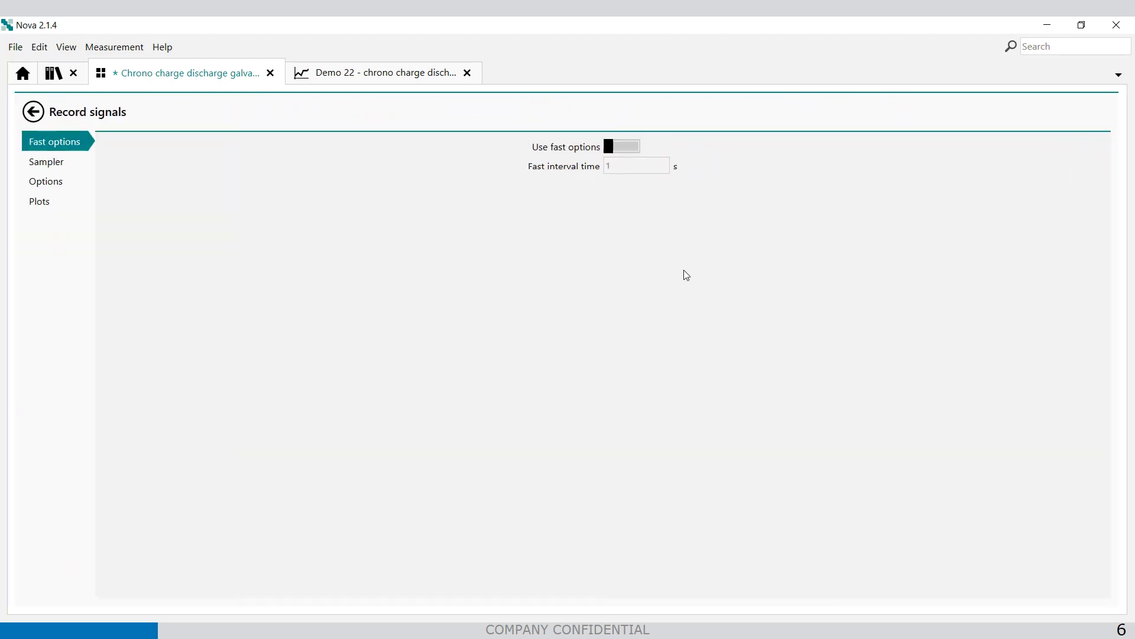
left_click(51, 188)
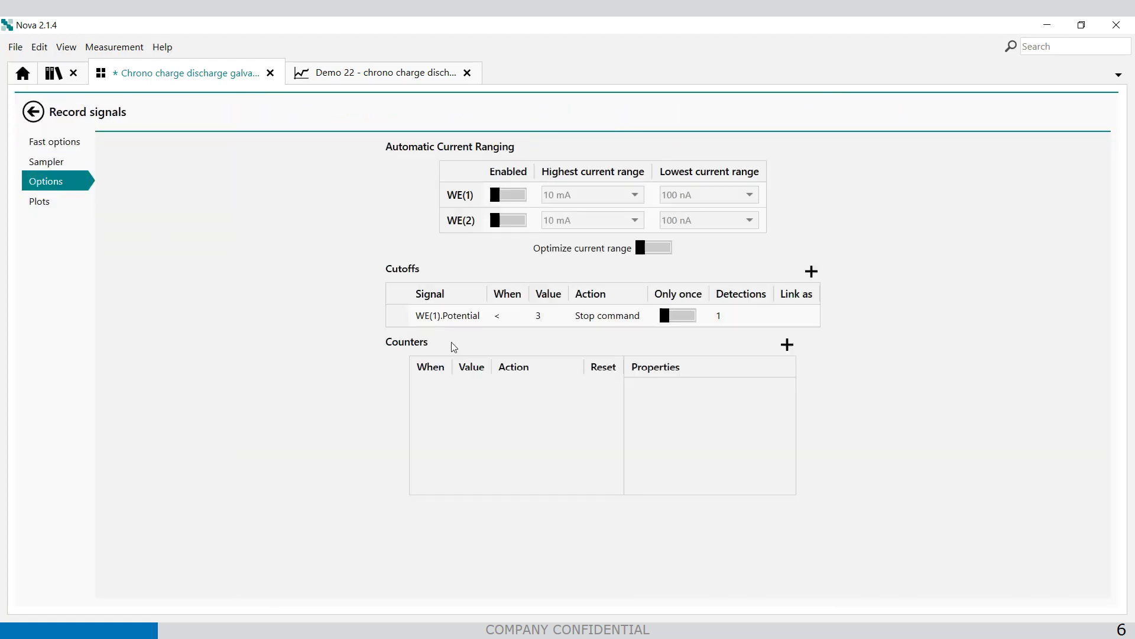
left_click(549, 324)
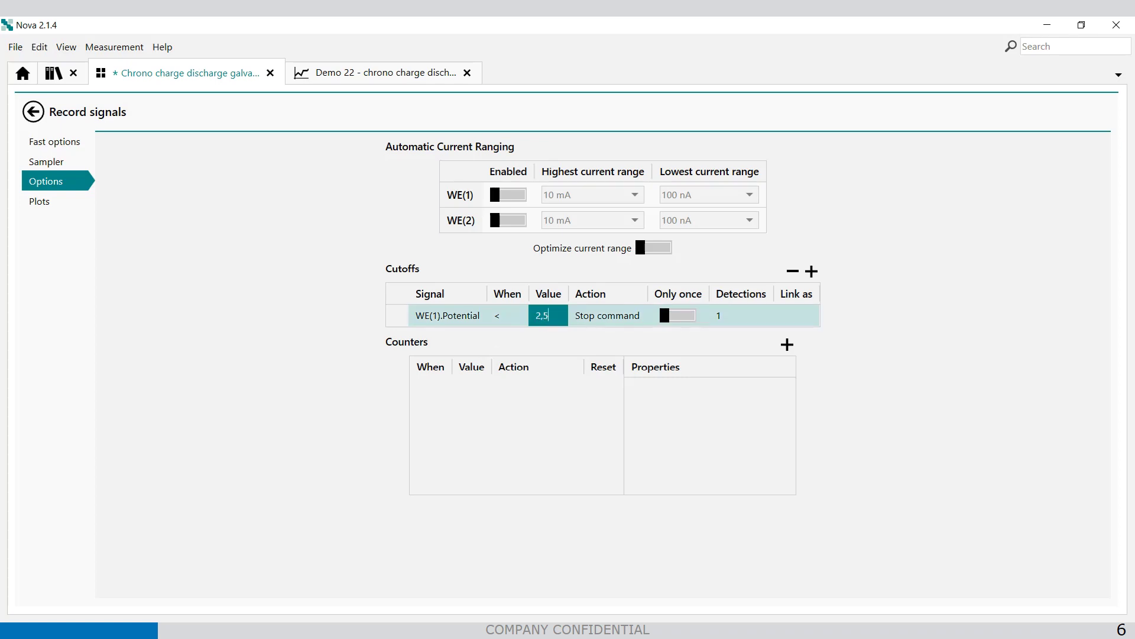
key("Return")
Link that discharge cutoff under the name 'Cut off Min V'
left_click(793, 314)
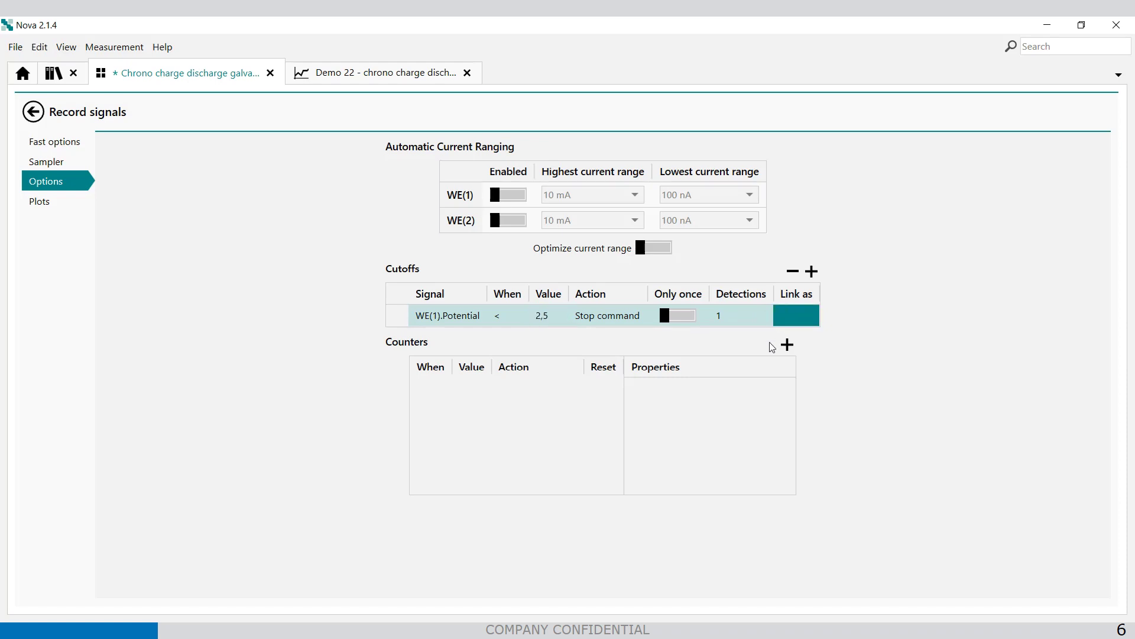
type("Cut off V")
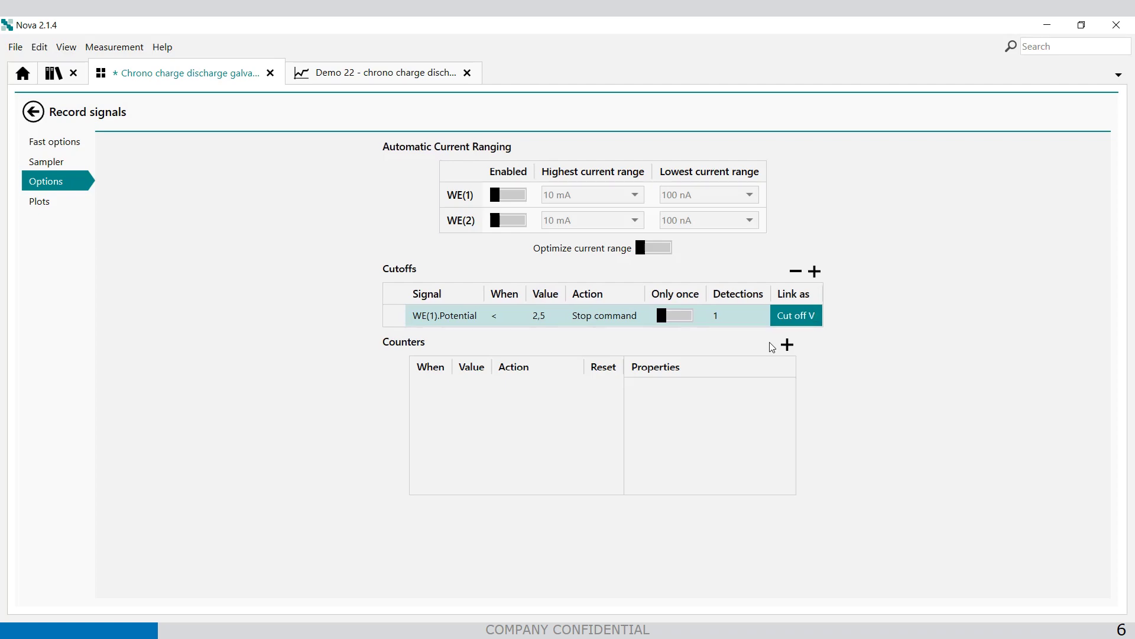
key("BackSpace")
type("Min V")
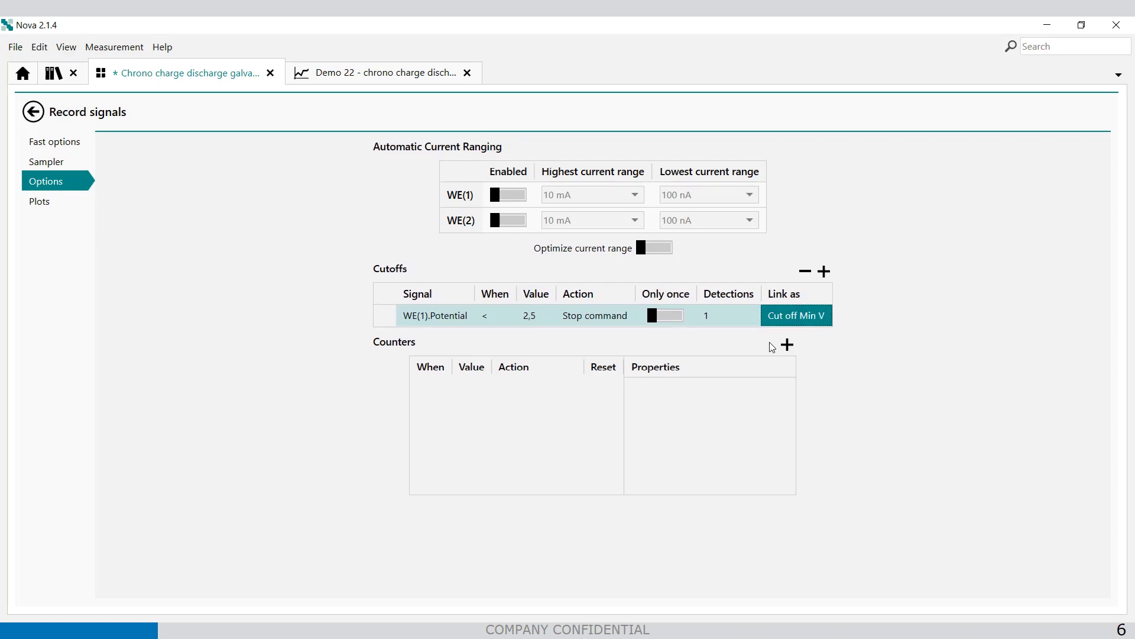
left_click(33, 112)
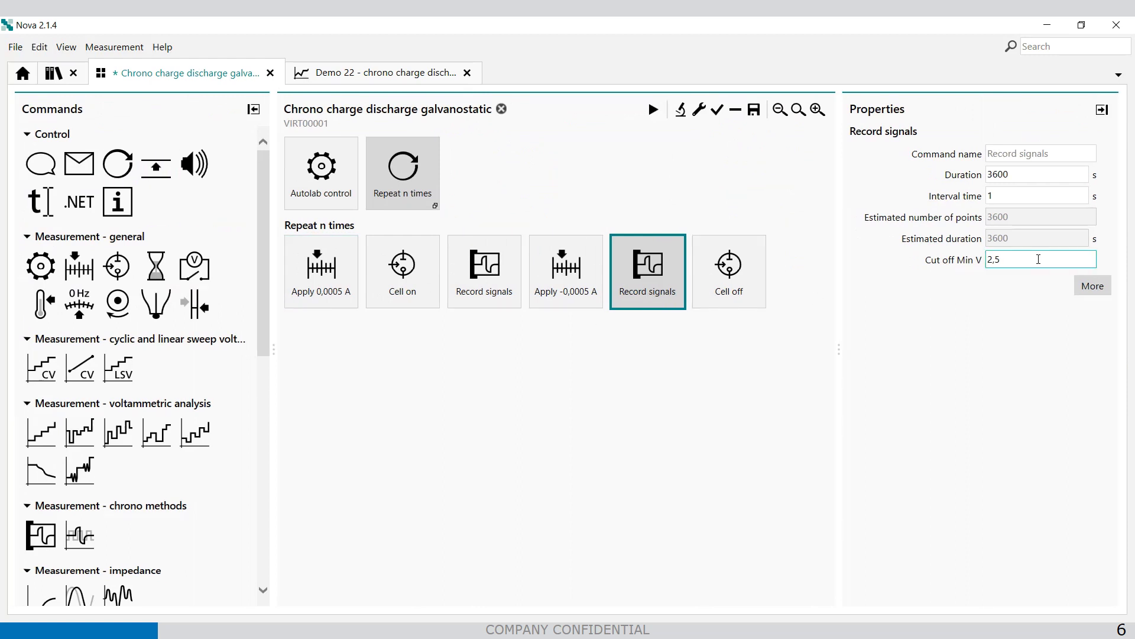
Change the Cut off Min V value from 2,5 to 2
left_click(1017, 259)
left_click(637, 266)
double_click(1011, 258)
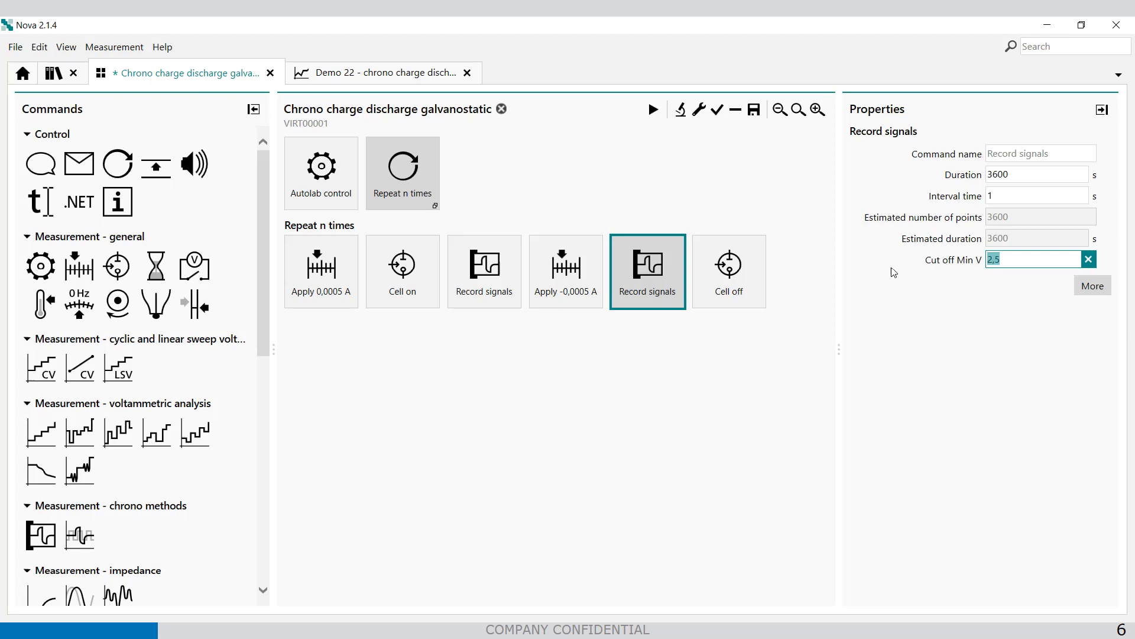
type("2")
left_click(601, 376)
Show the discharge step's cutoff table to confirm the potential cutoff is now 2
left_click(647, 285)
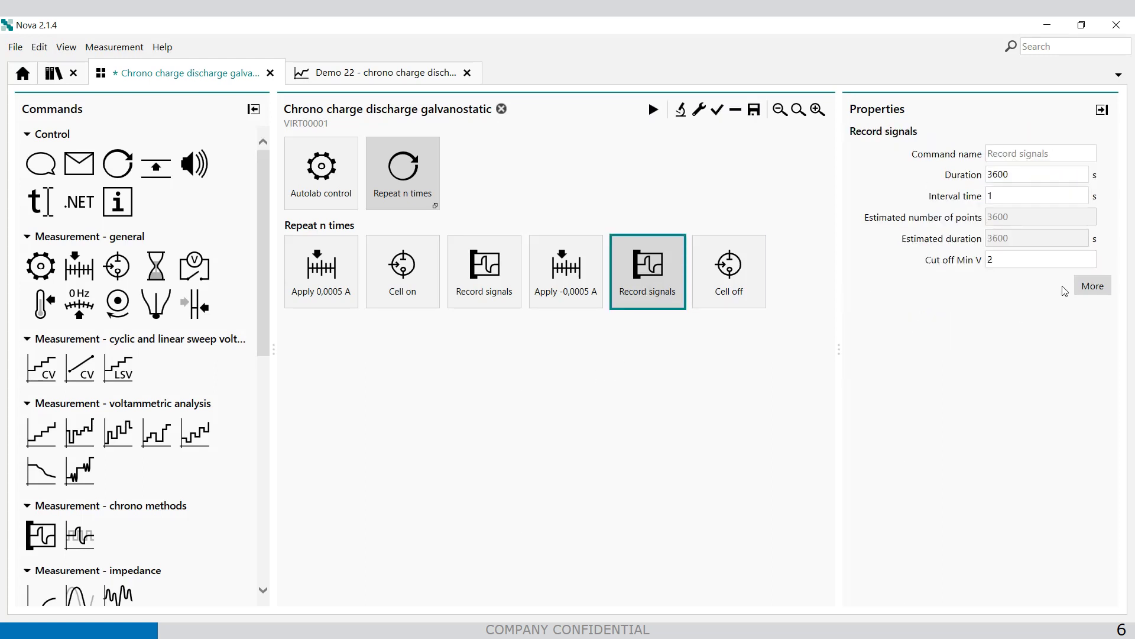
left_click(1092, 286)
left_click(70, 185)
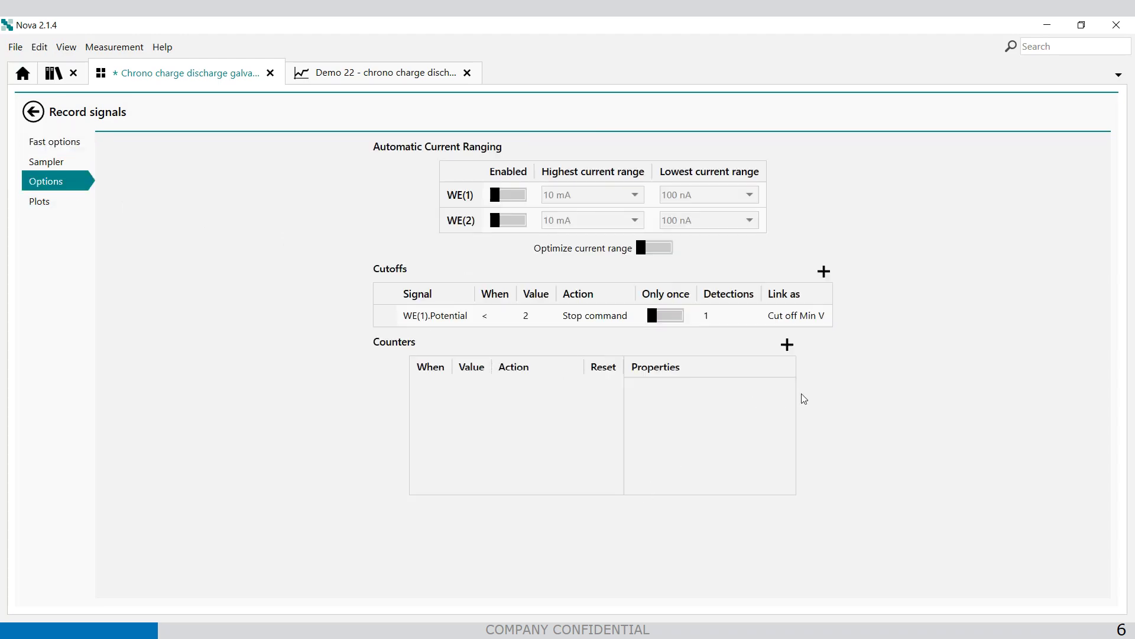
Leave the detailed recording options for the procedure editor, where Cut off Min V shows 2
left_click(33, 111)
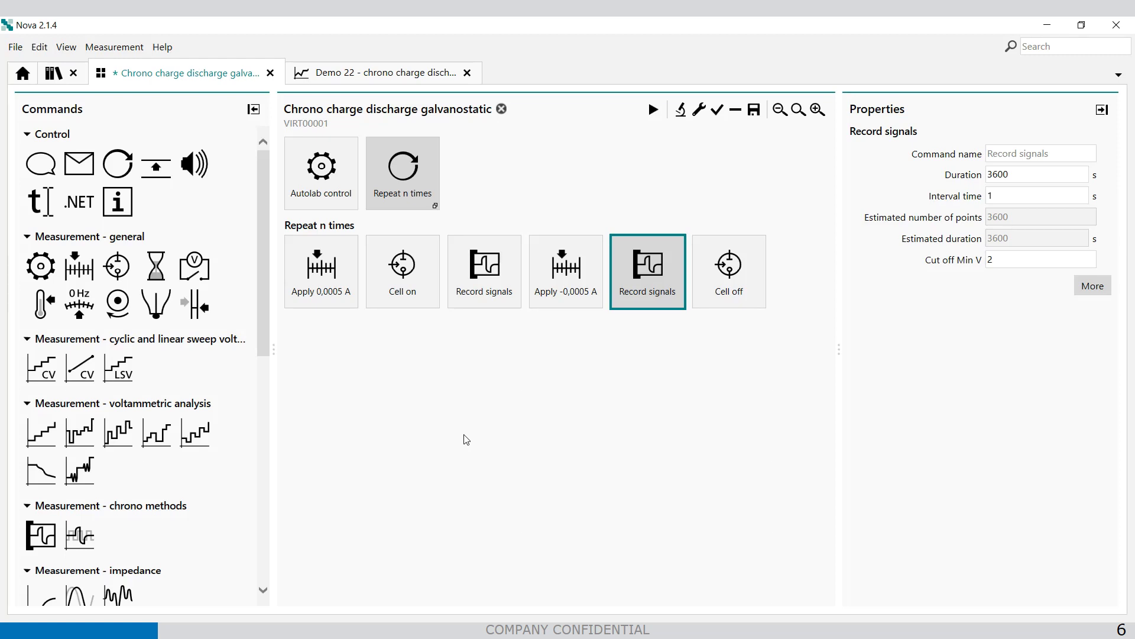
Switch to the Demo 22 data and enlarge its WE(1).Potential and current versus time plot
left_click(391, 74)
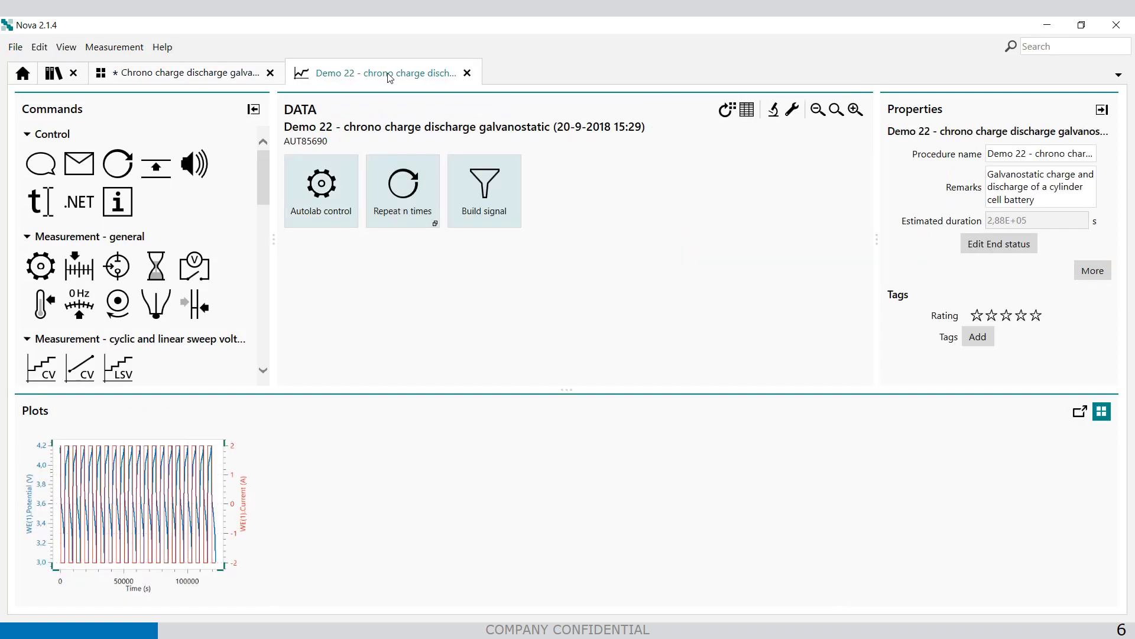
left_click_drag(567, 389, 601, 309)
double_click(260, 441)
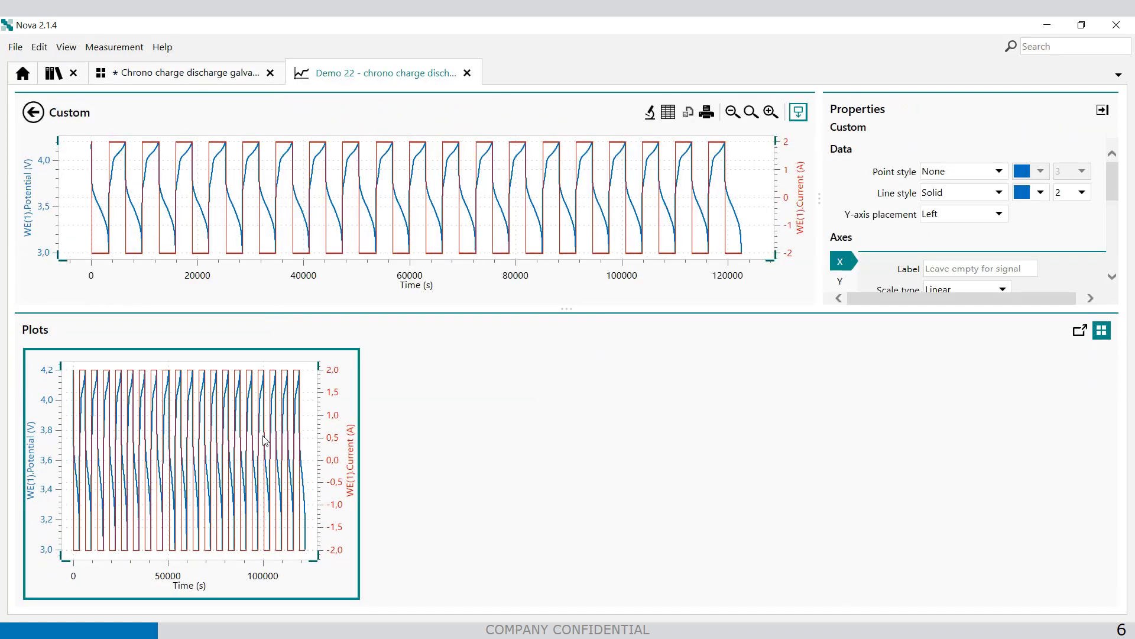
left_click_drag(561, 310, 550, 476)
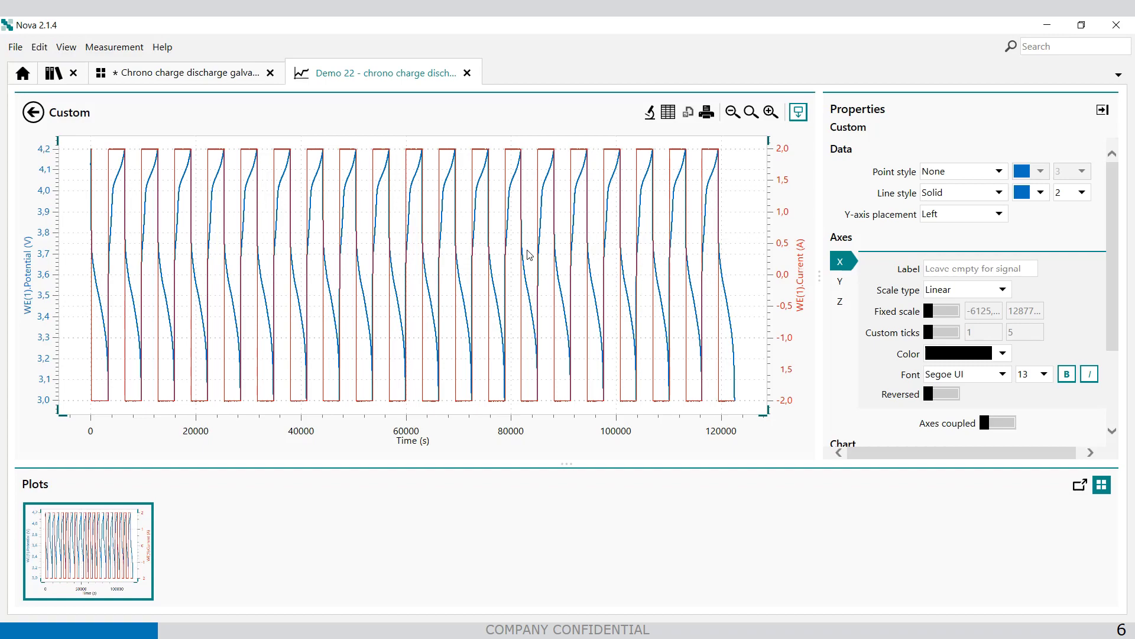
Set the WE(1).Potential curve's plot number to 1 to separate it from the current
left_click(33, 112)
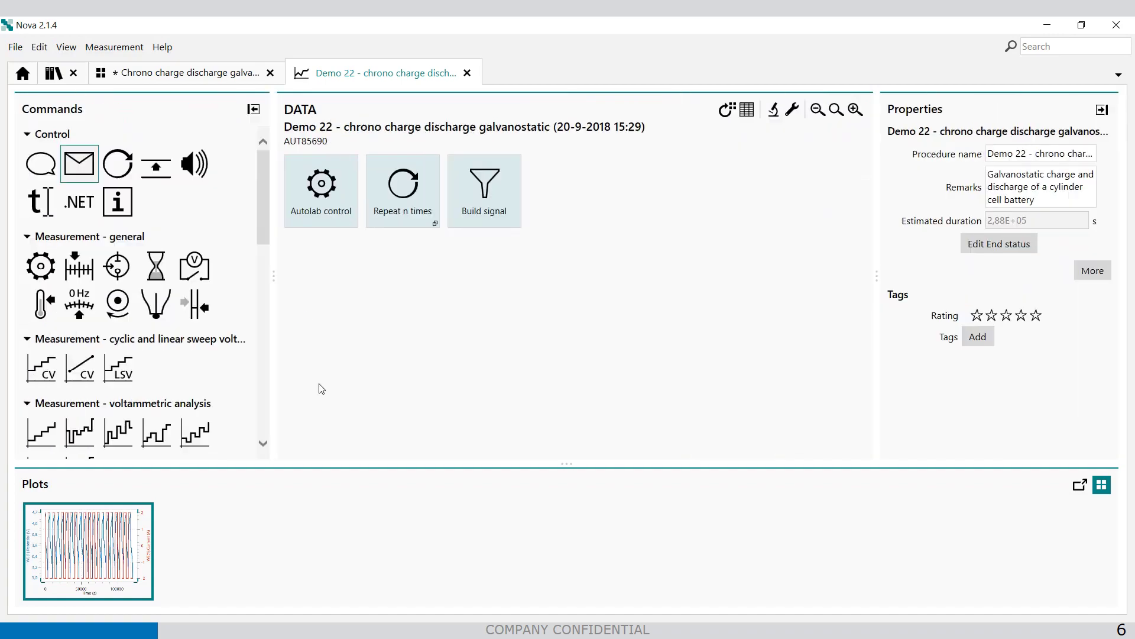
left_click(1090, 277)
left_click(41, 183)
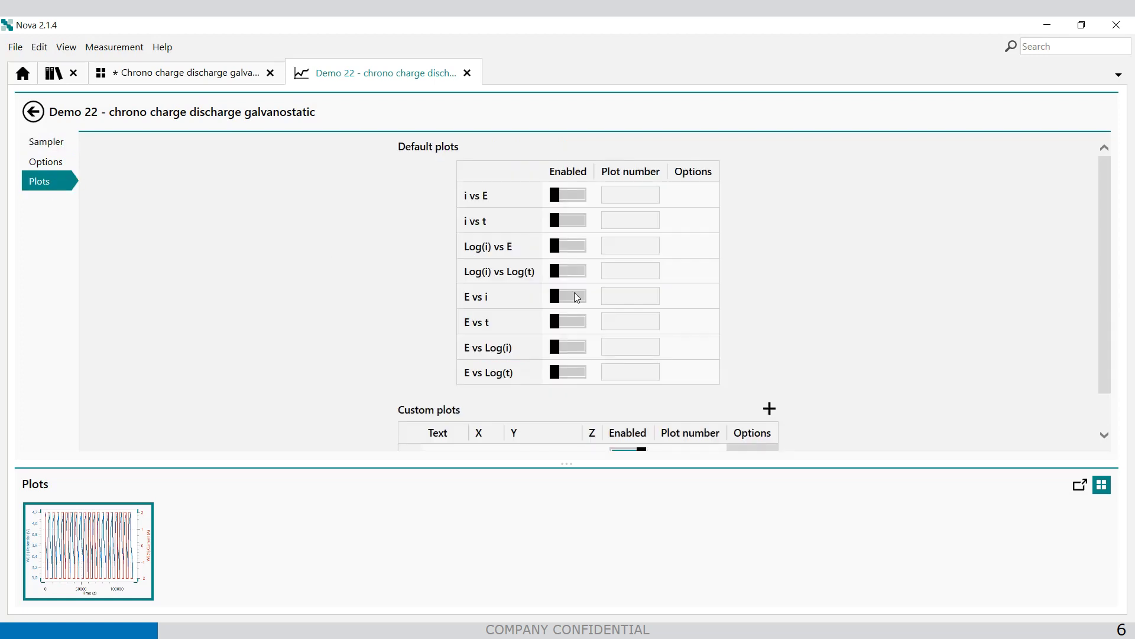
scroll(844, 319, "down", 1)
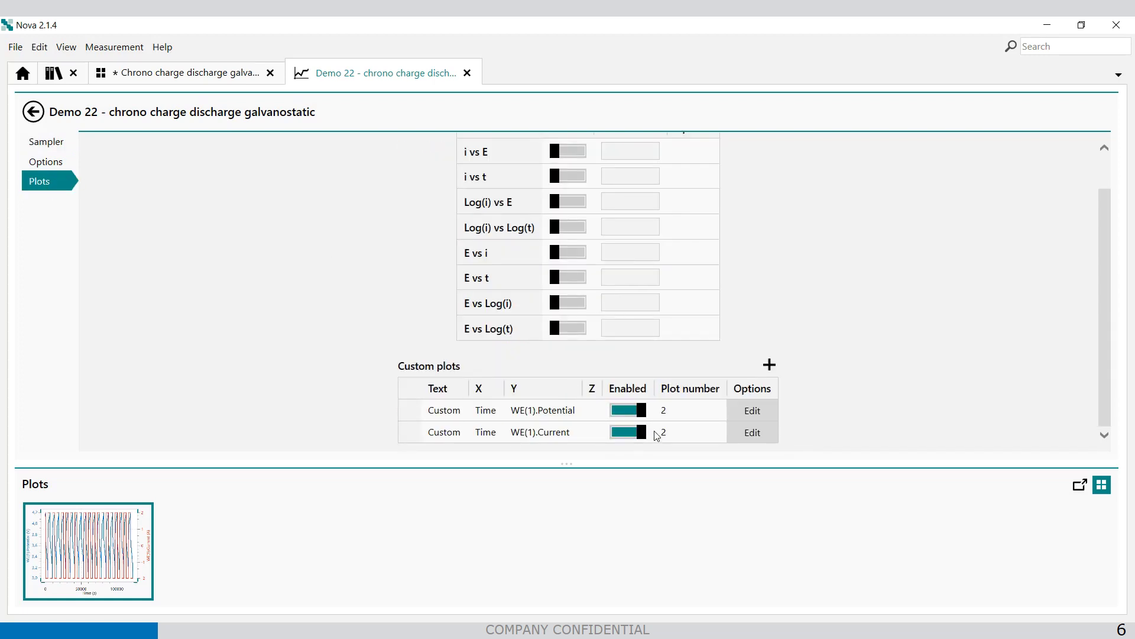
left_click(674, 435)
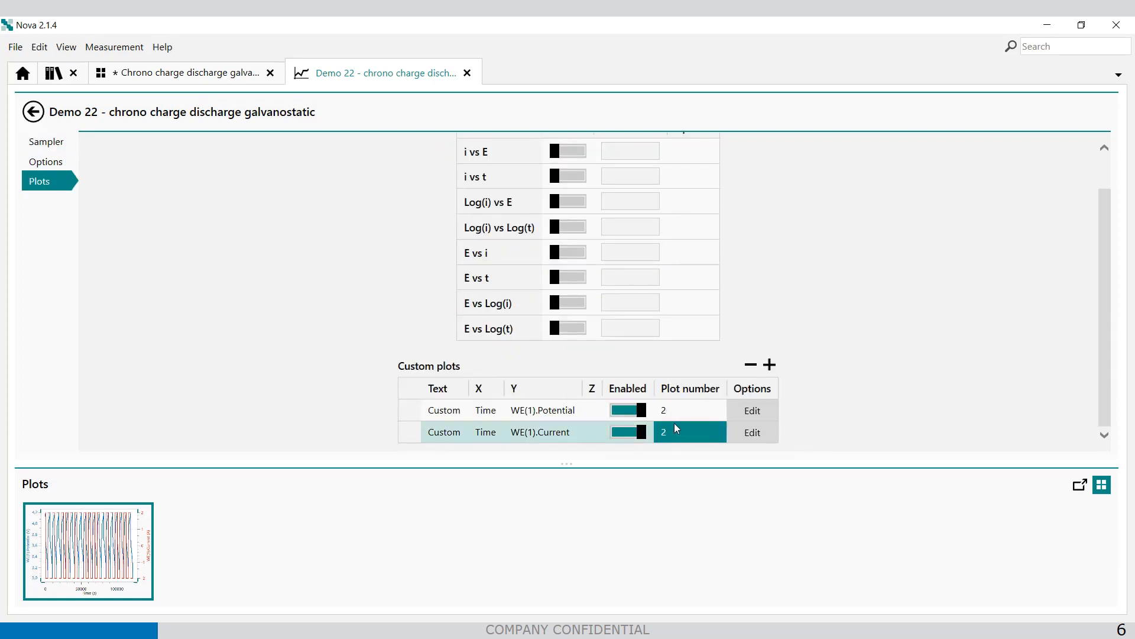
left_click(677, 416)
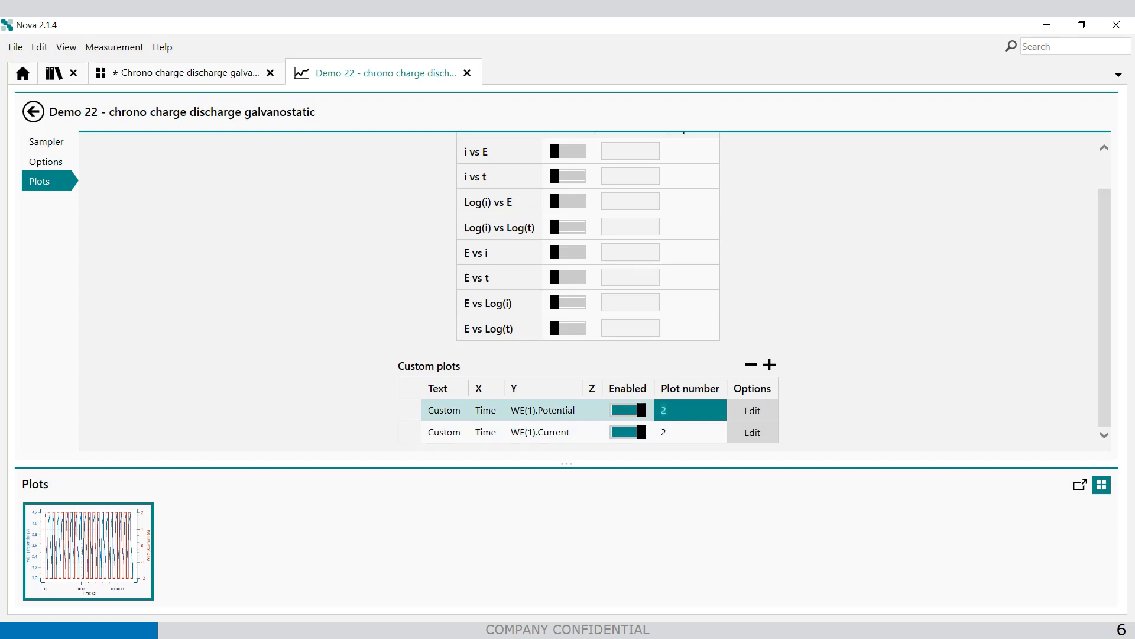
type("1")
key("Return")
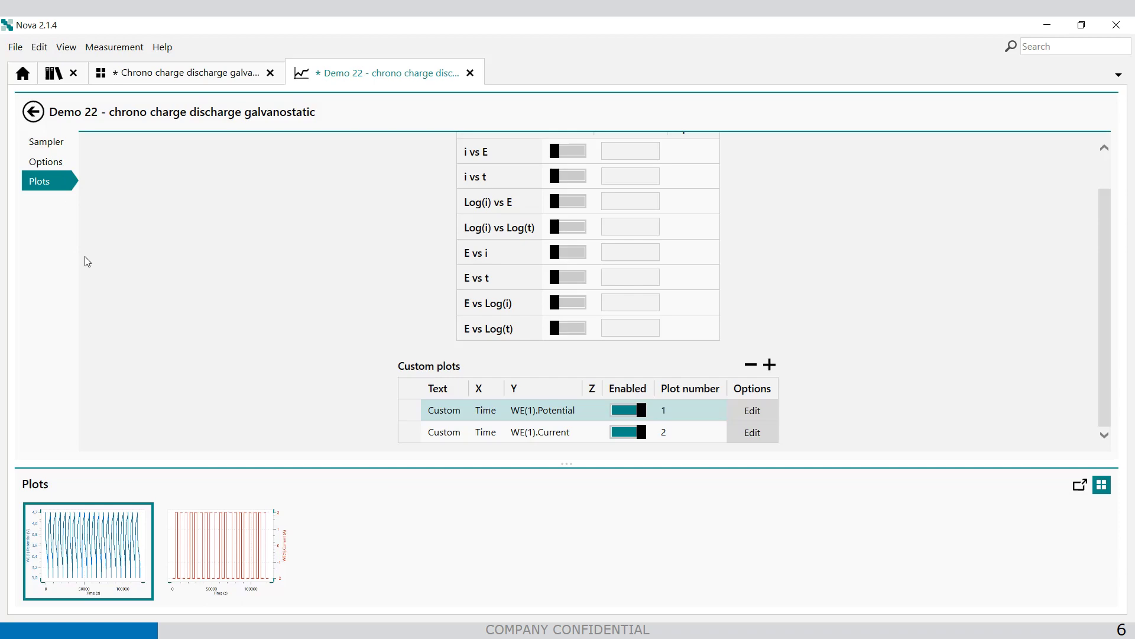
View the separate potential and current plots enlarged, then bring up the procedure library
left_click(33, 111)
double_click(110, 526)
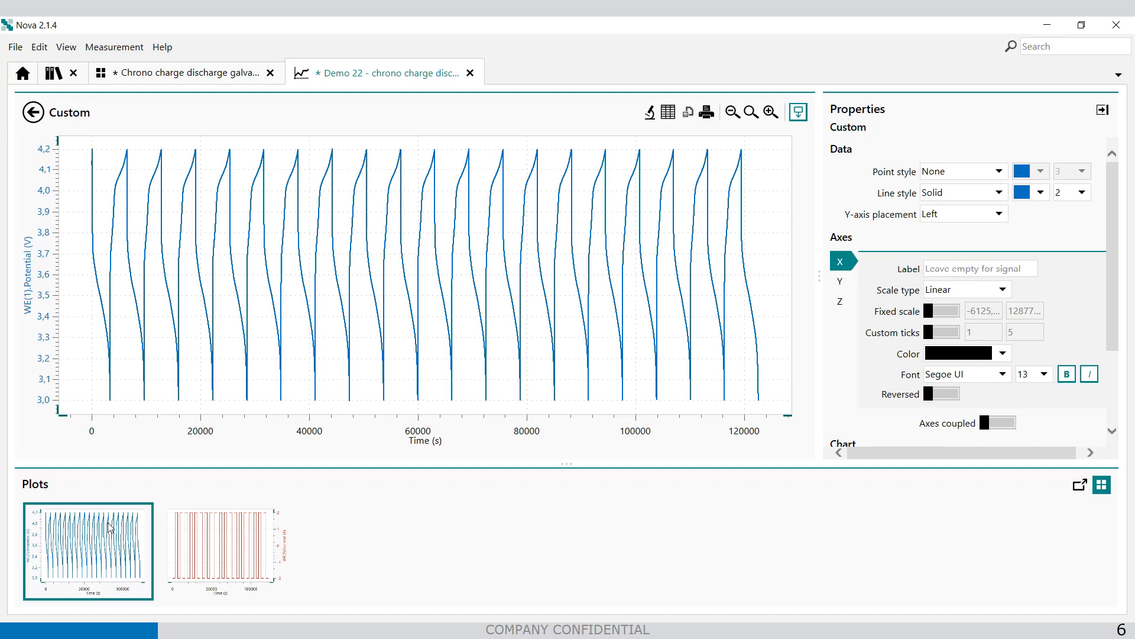
left_click(210, 539)
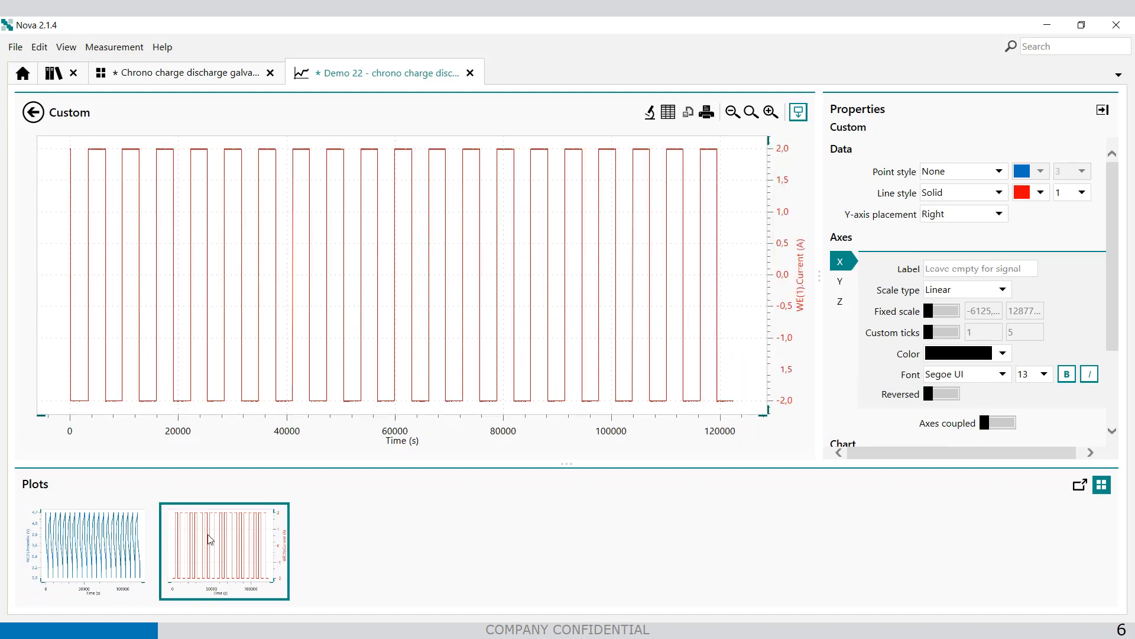
left_click(33, 112)
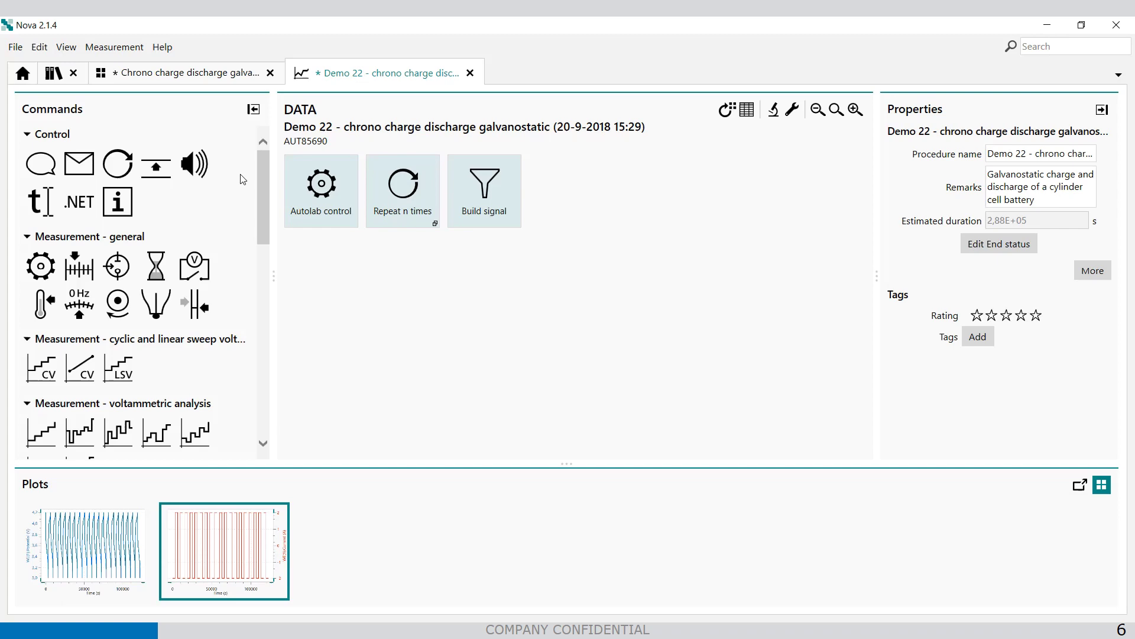
left_click(159, 72)
left_click(55, 73)
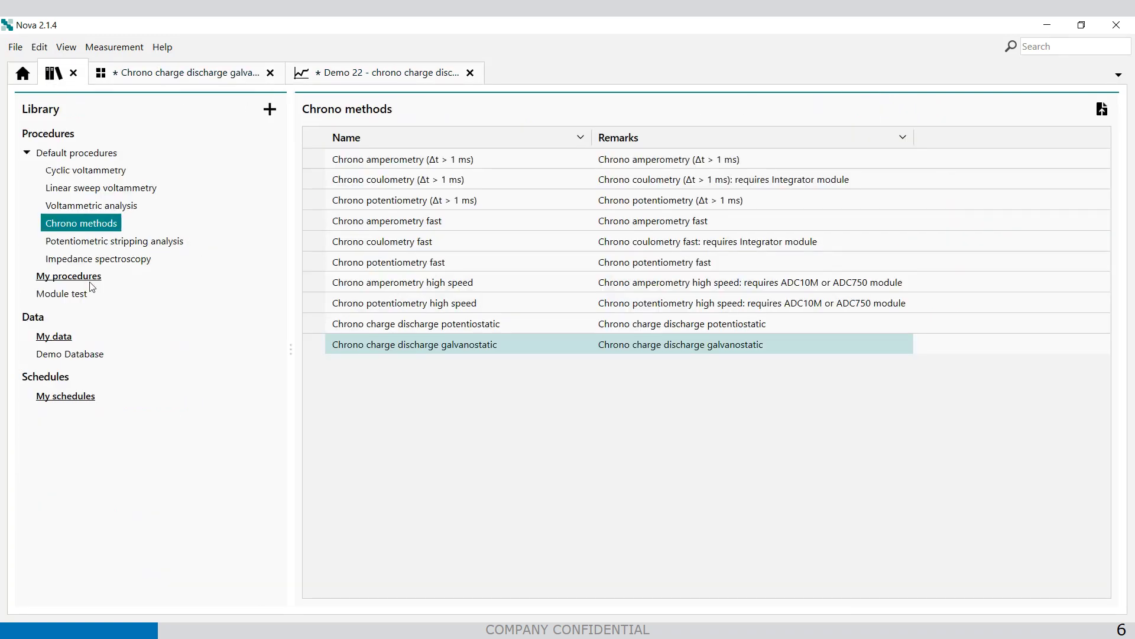
Browse the Demo Database, preview the Demo 12 and Demo 13 voltammograms, and select Demo 12 - Platinum in H2SO4
left_click(76, 359)
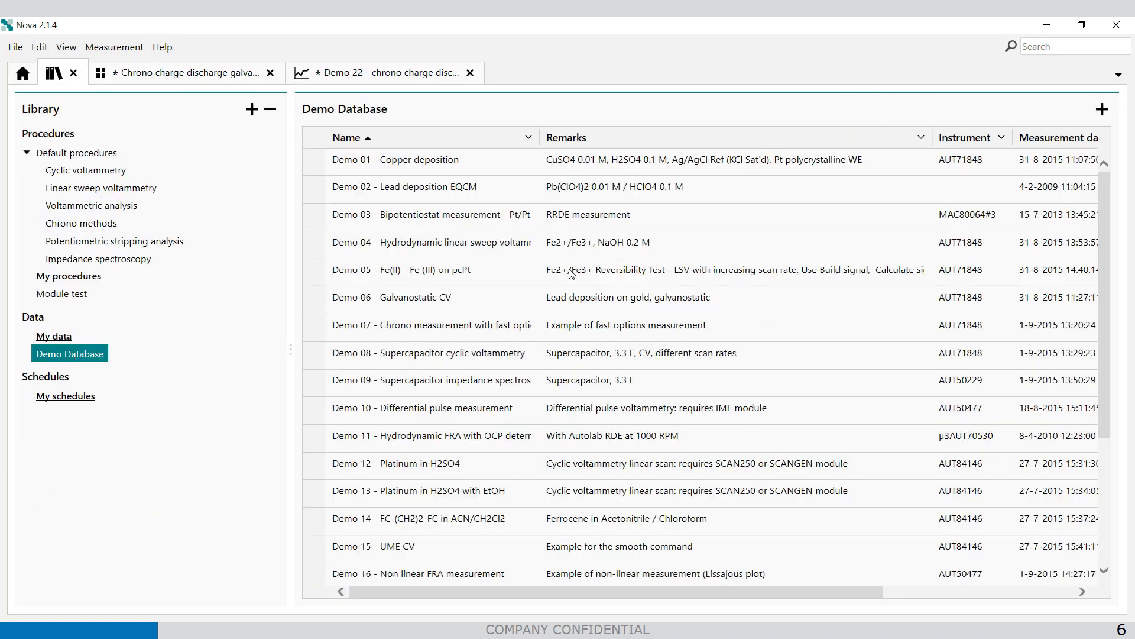
scroll(414, 195, "down", 3)
mouse_move(371, 553)
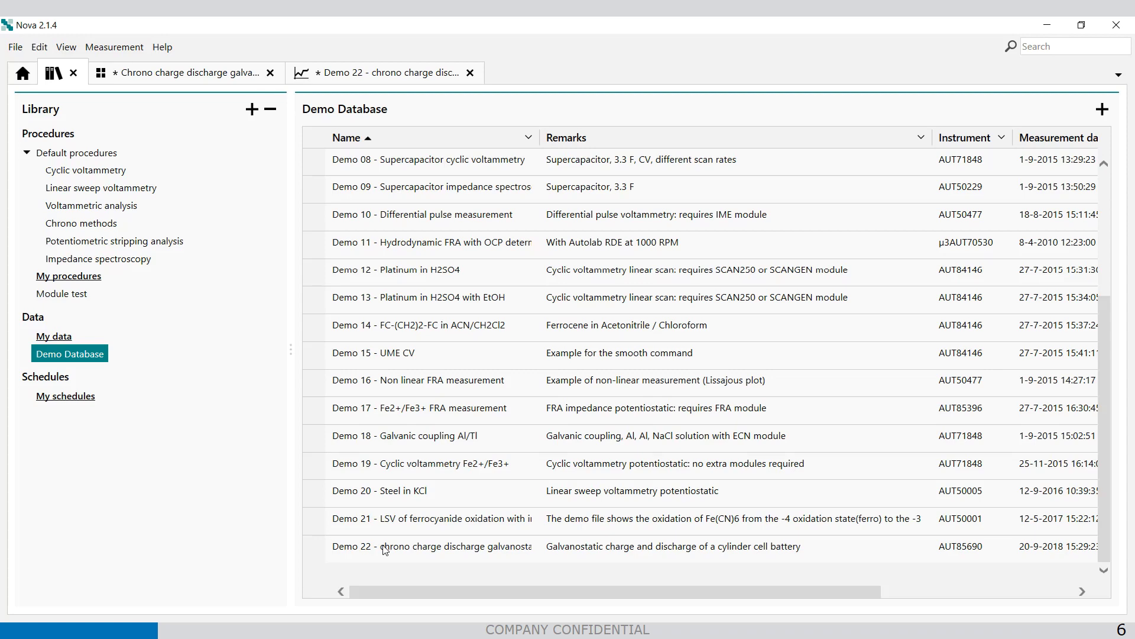
mouse_move(409, 280)
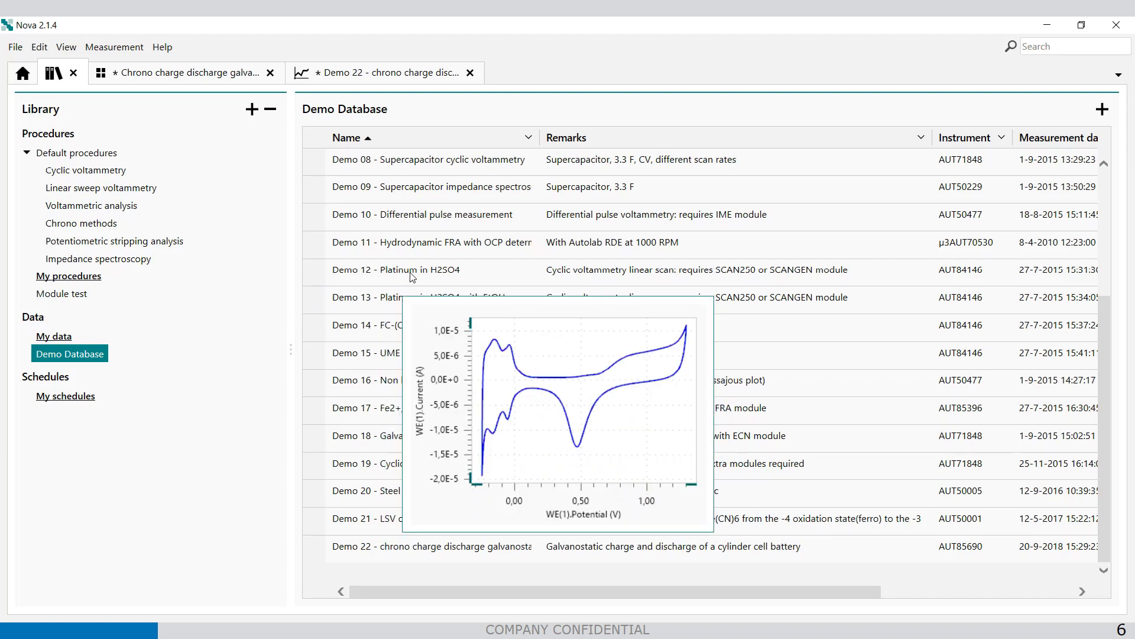
mouse_move(445, 279)
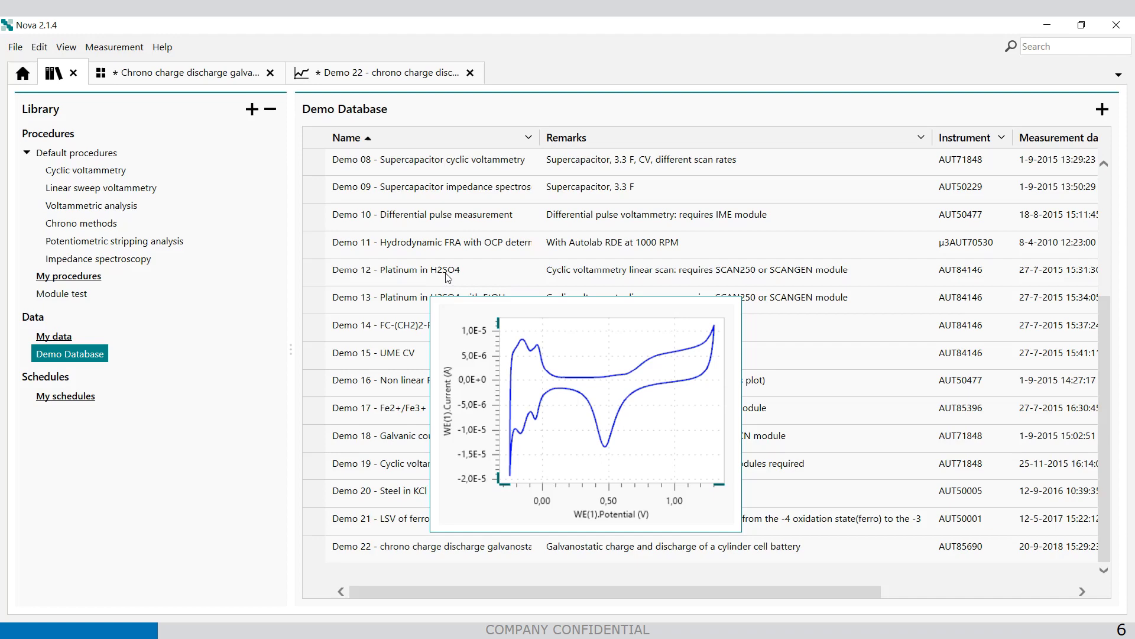
mouse_move(479, 298)
mouse_move(480, 278)
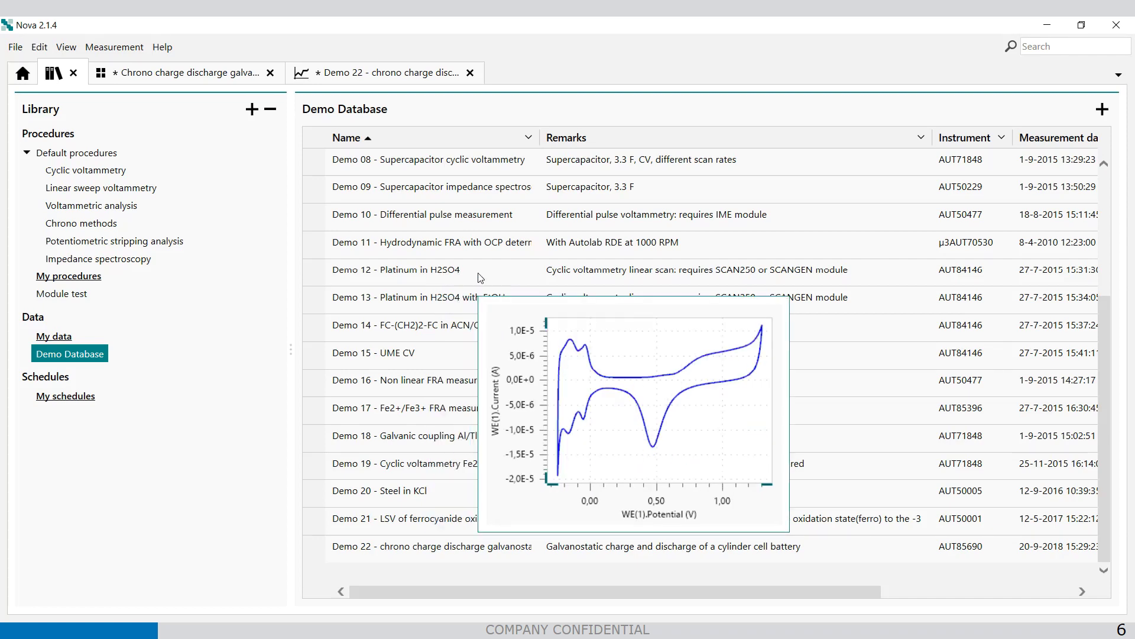
left_click(461, 274)
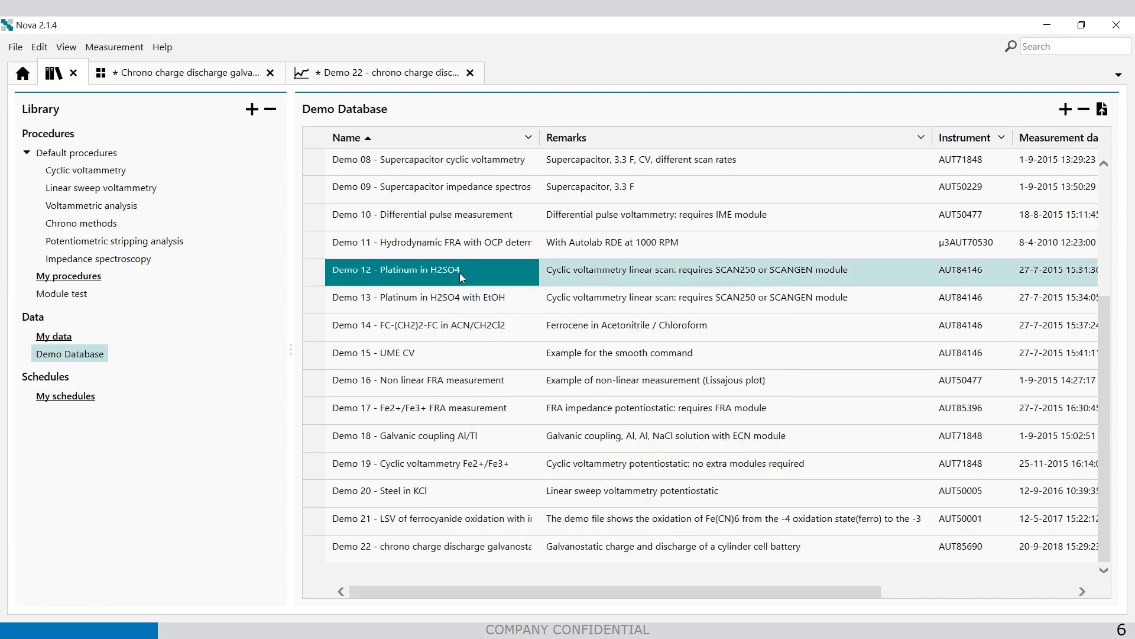
Open Demo 12, then Demo 13 with its ethanol CV peaking near 0,3 V, each plot enlarged
double_click(460, 272)
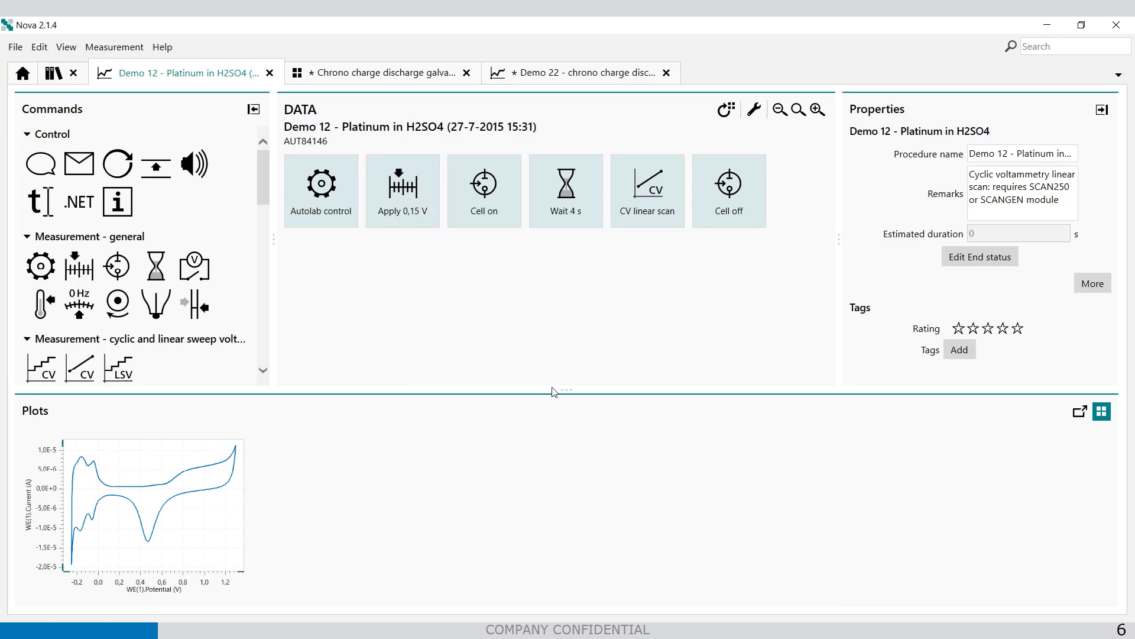
left_click_drag(569, 392, 583, 343)
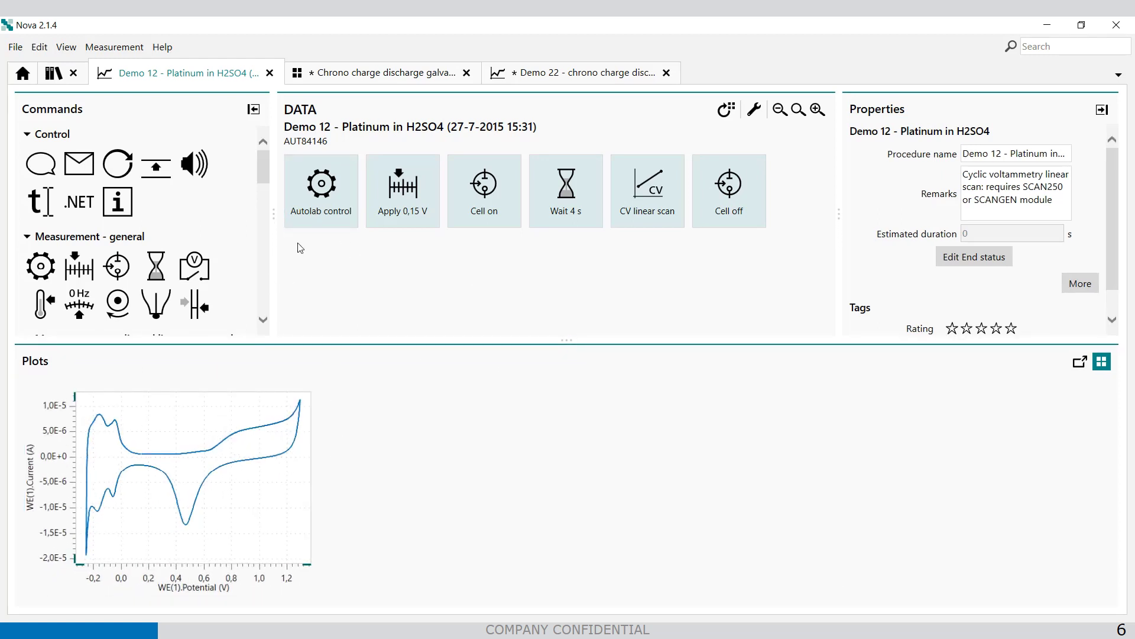
left_click(52, 74)
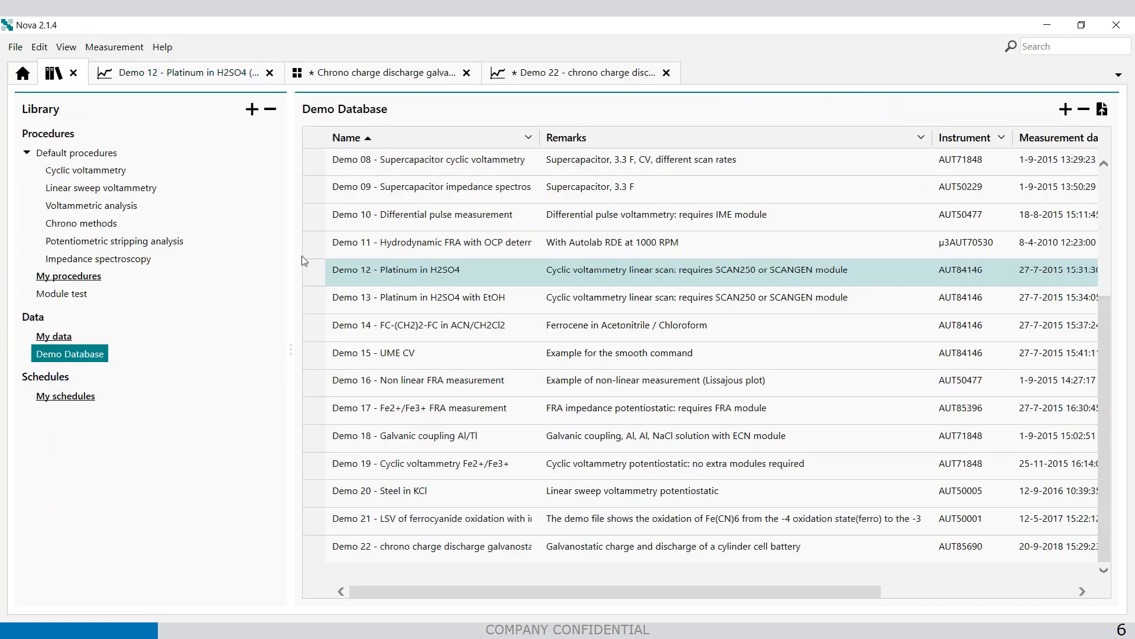
double_click(390, 298)
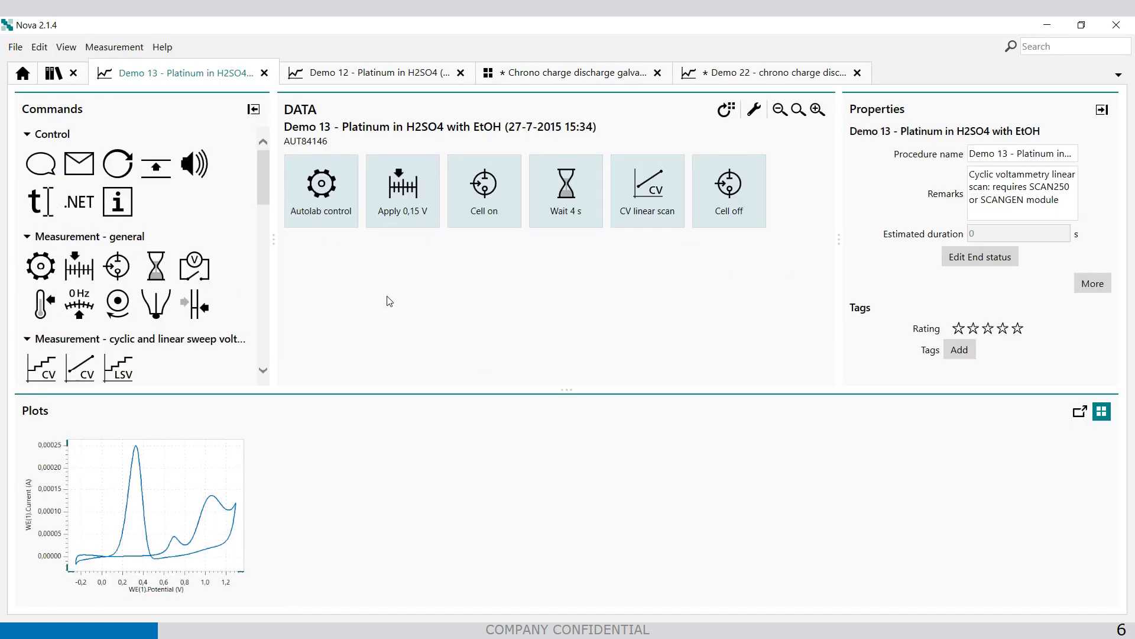
left_click_drag(561, 391, 590, 290)
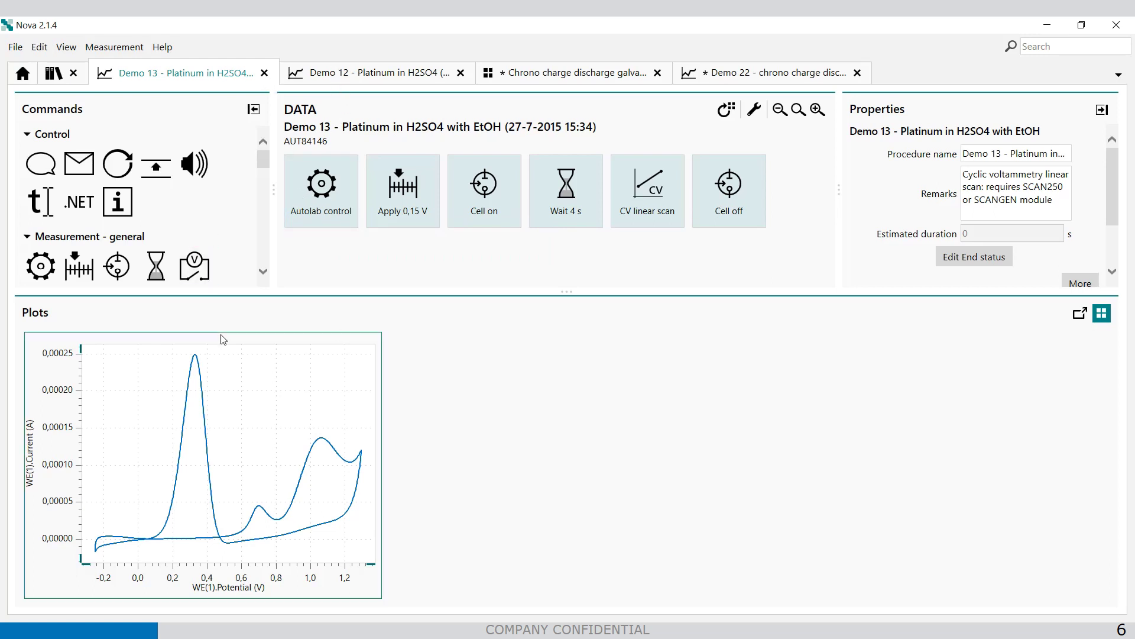
right_click(237, 356)
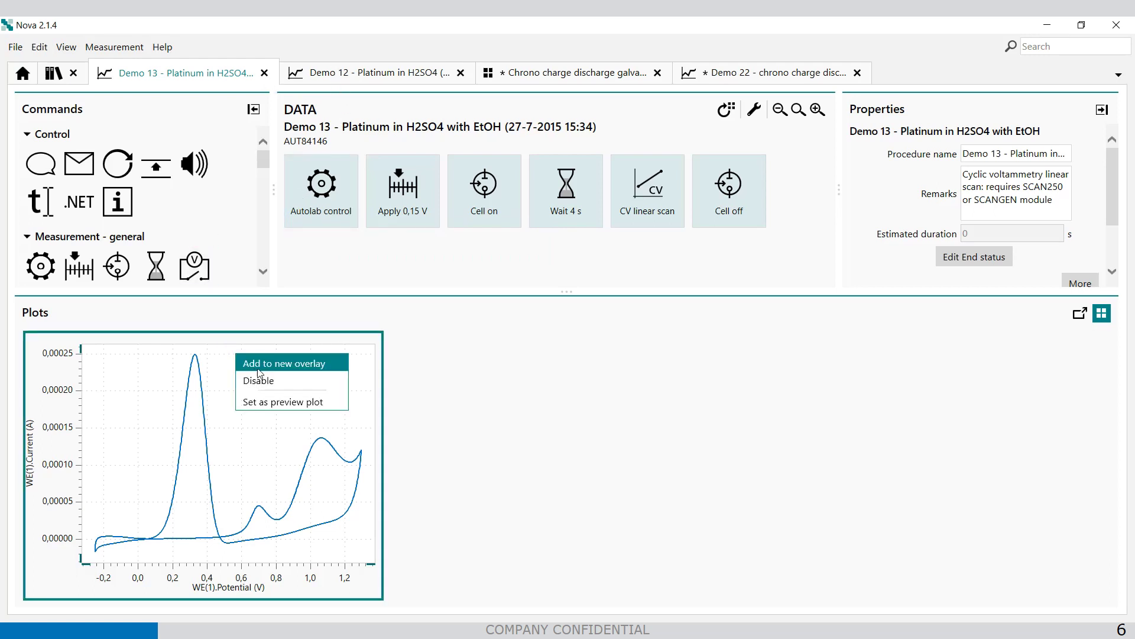
left_click(258, 369)
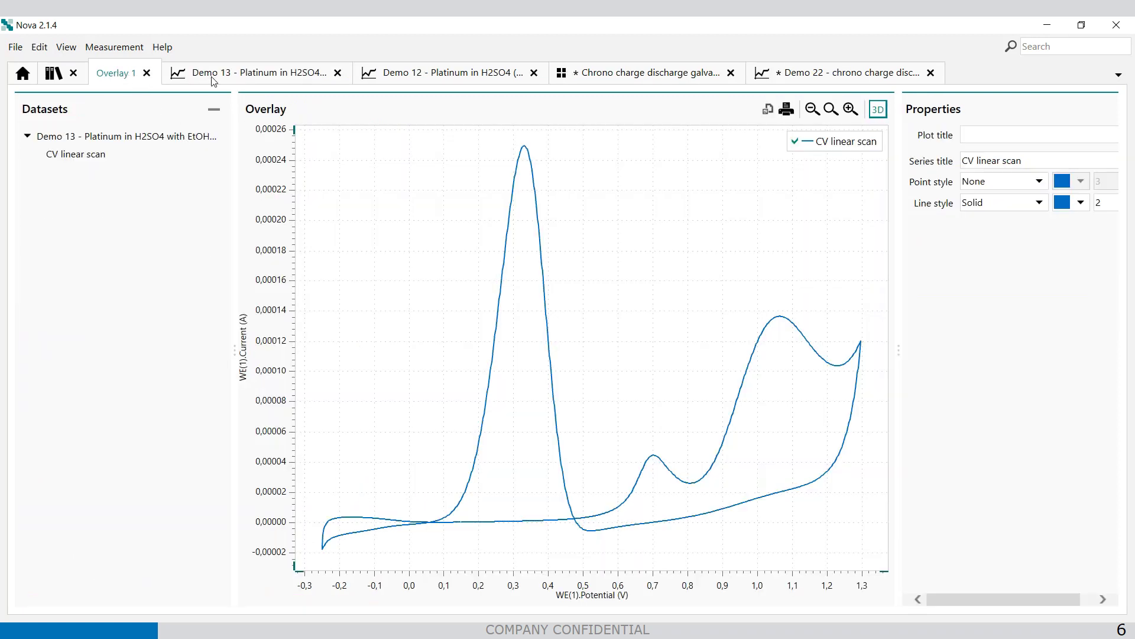
left_click(395, 80)
right_click(228, 443)
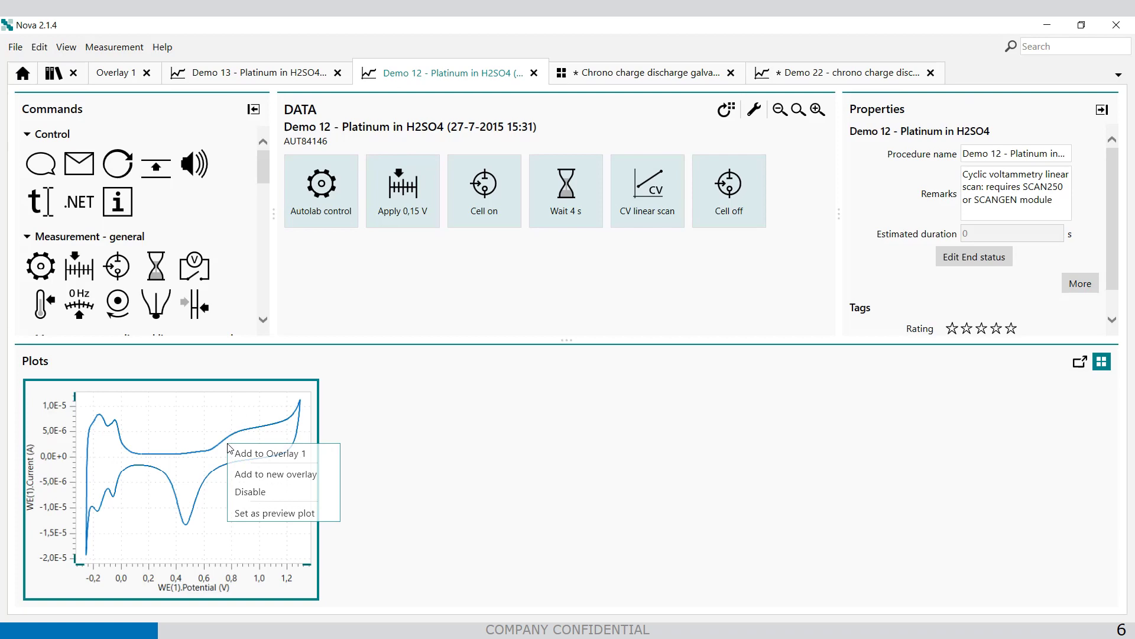
left_click(265, 454)
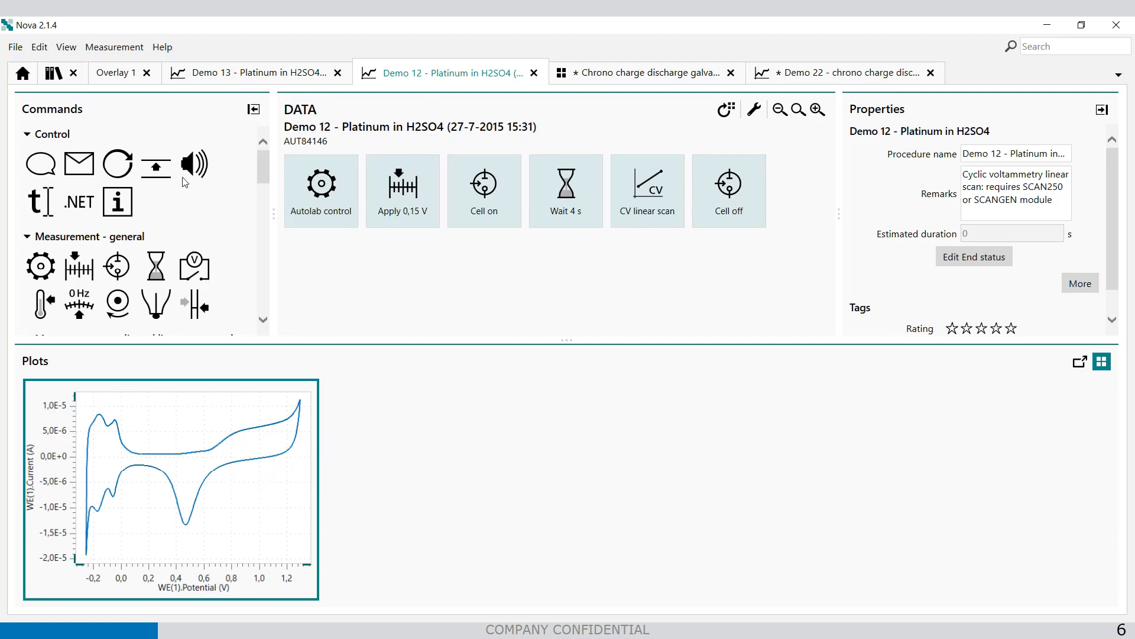
left_click(136, 76)
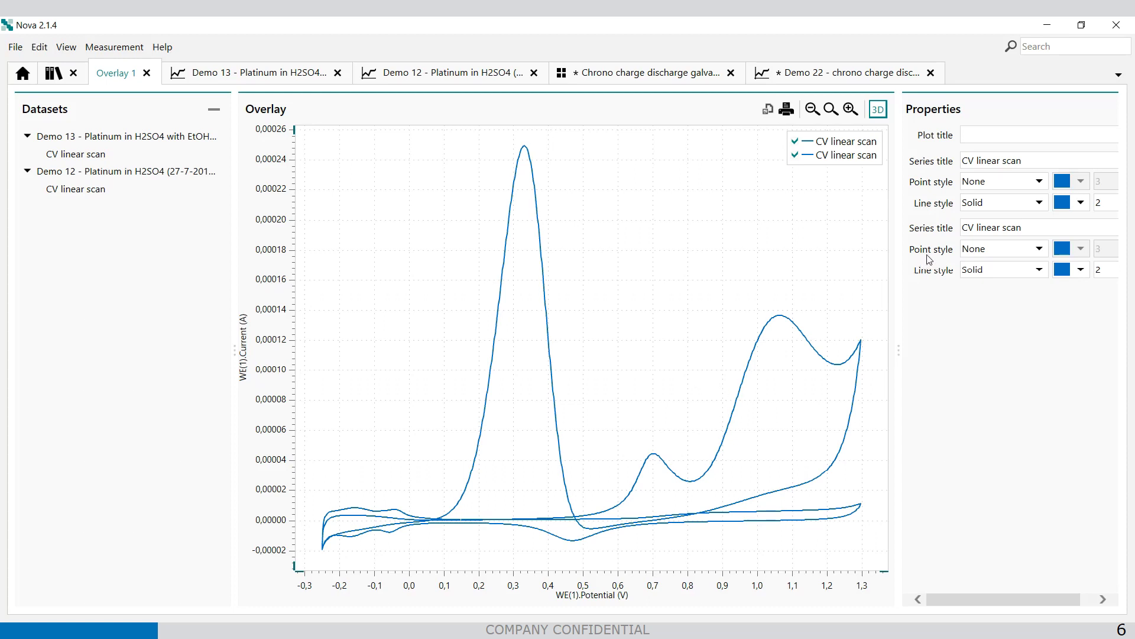
Set the first curve's line colour to red and the second curve's to green
left_click(1061, 206)
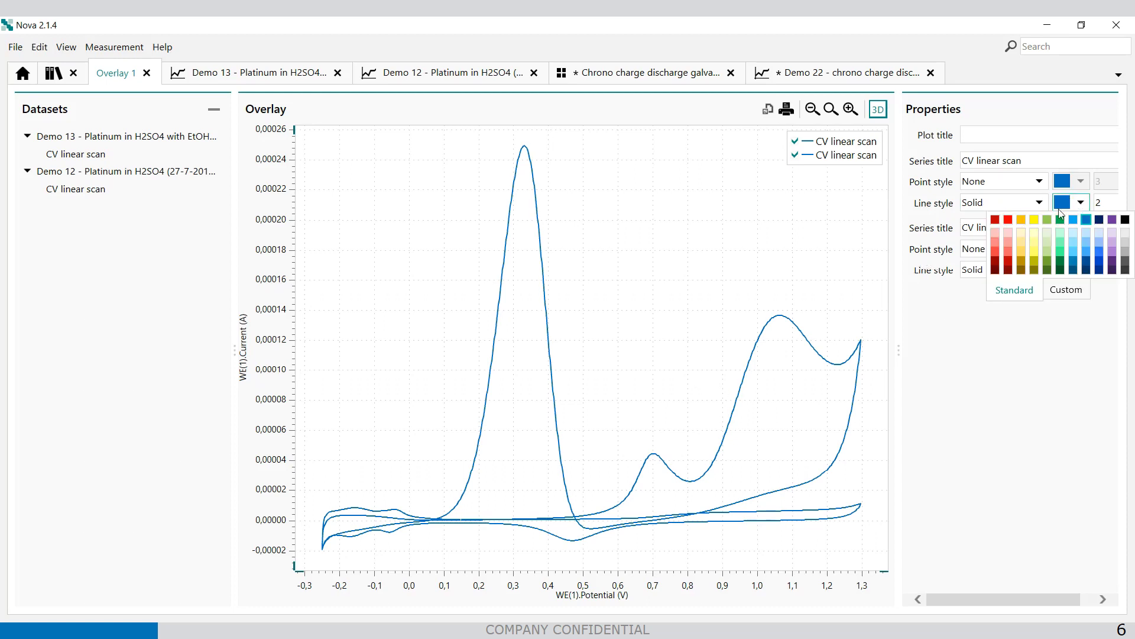
left_click(1009, 221)
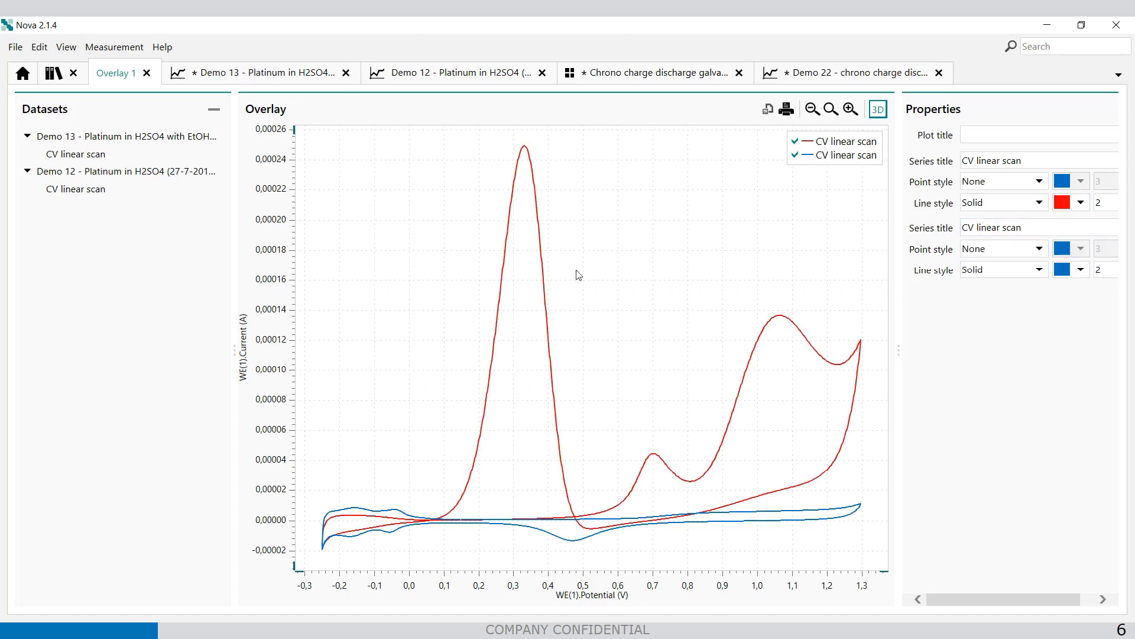
left_click(1068, 272)
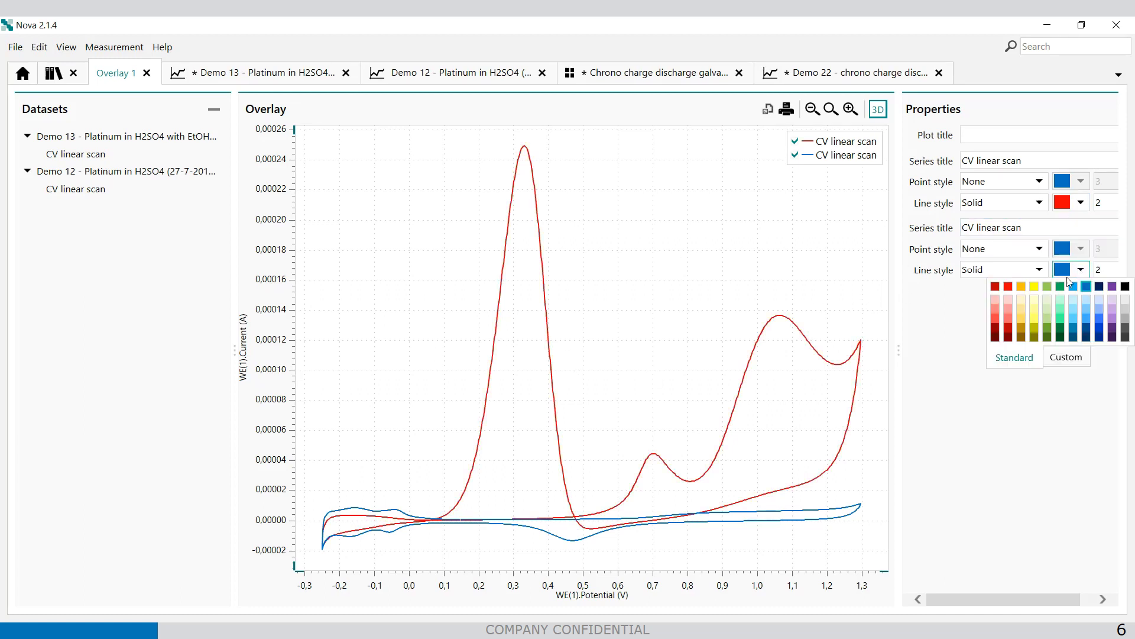
left_click(1061, 286)
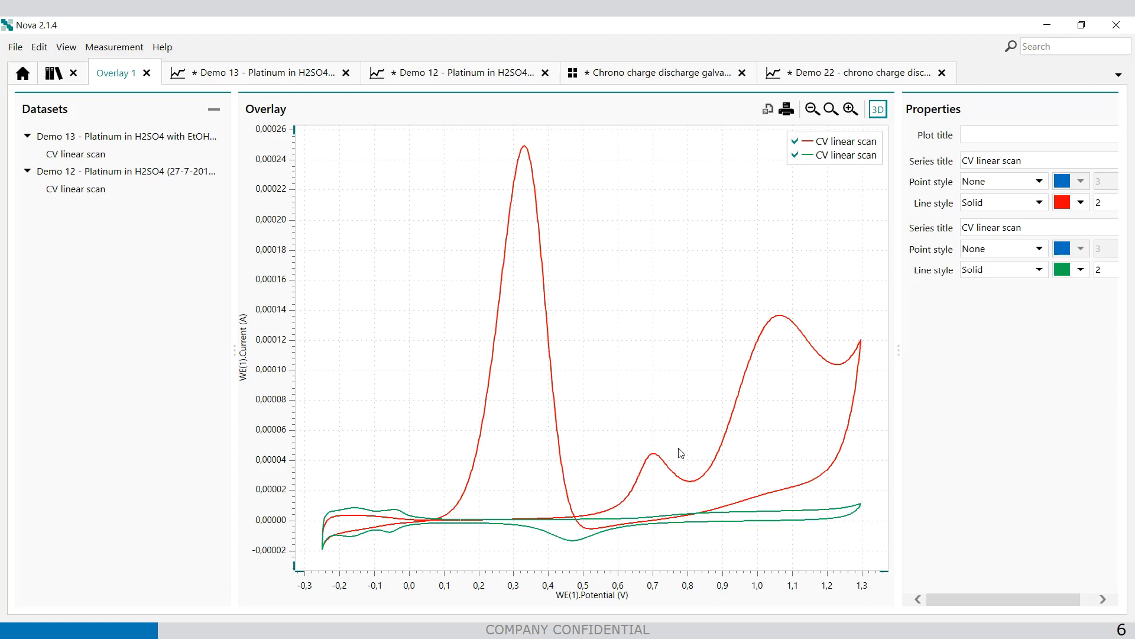
Name the series 'Pt H2SO4' and 'Pt H2SO4 and ethanol', and title the plot 'Overlay Pt'
left_click(1025, 228)
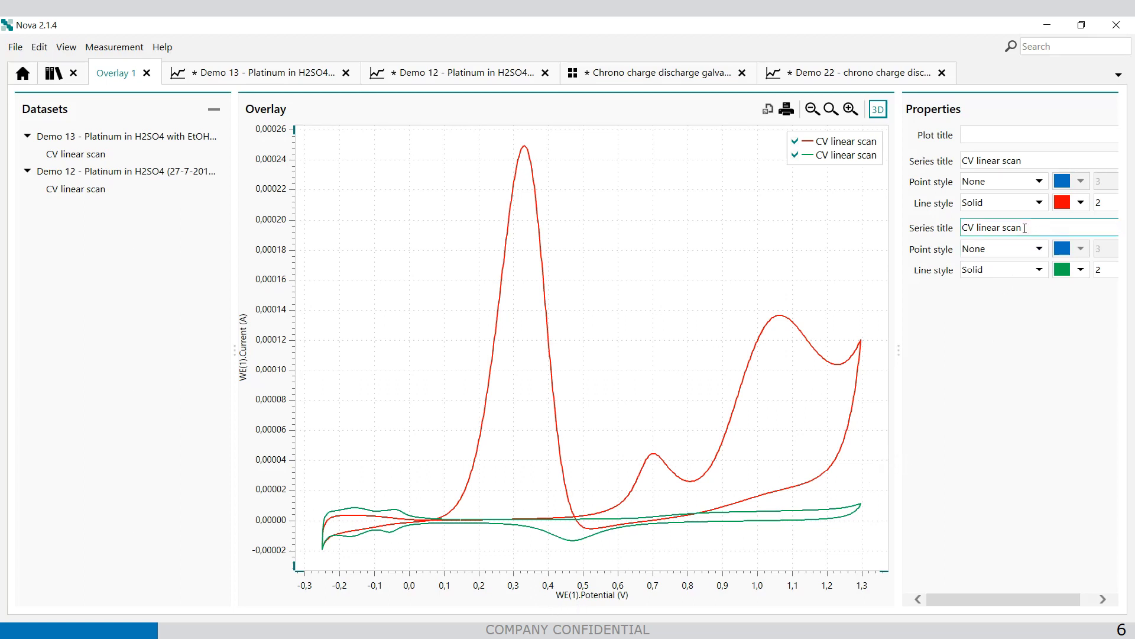
triple_click(1025, 228)
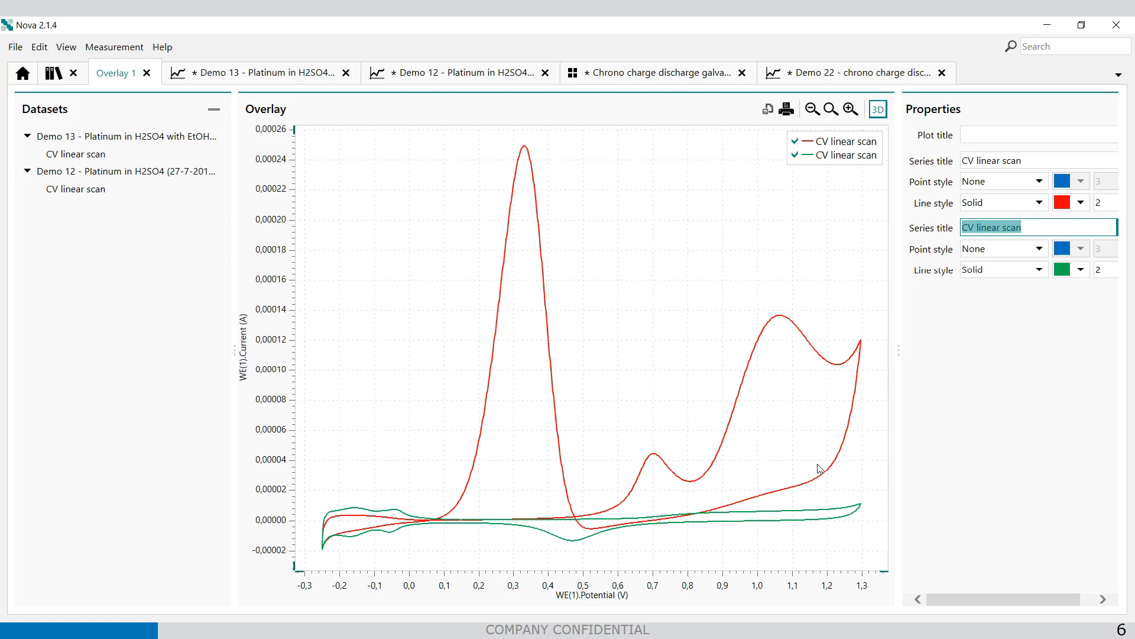
type("Pt ")
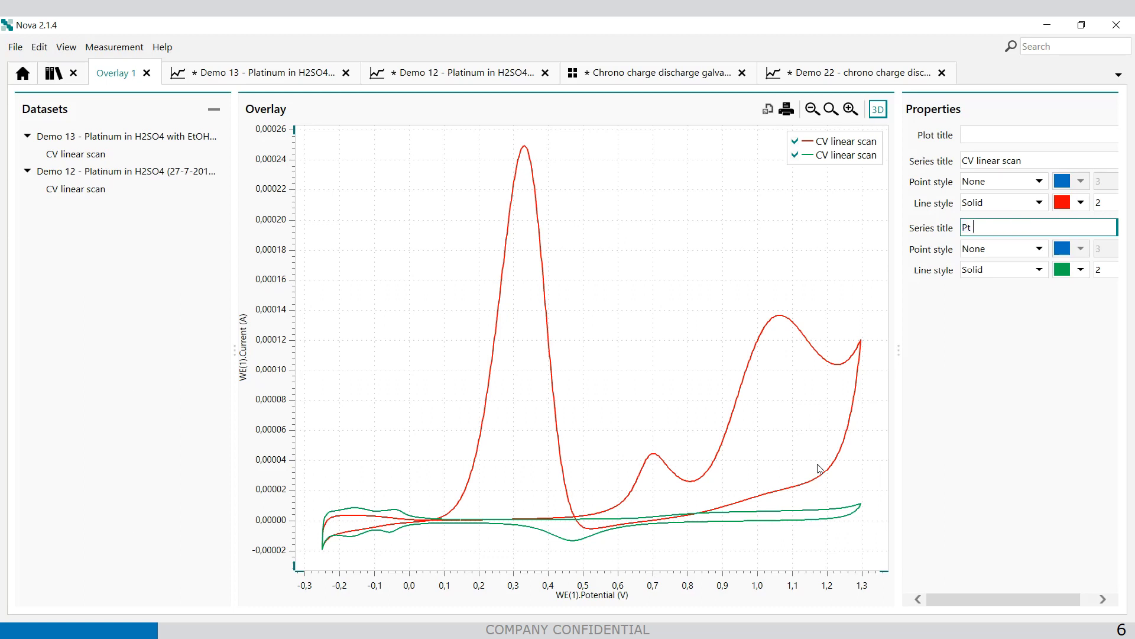
type("H2SO4")
left_click(1002, 160)
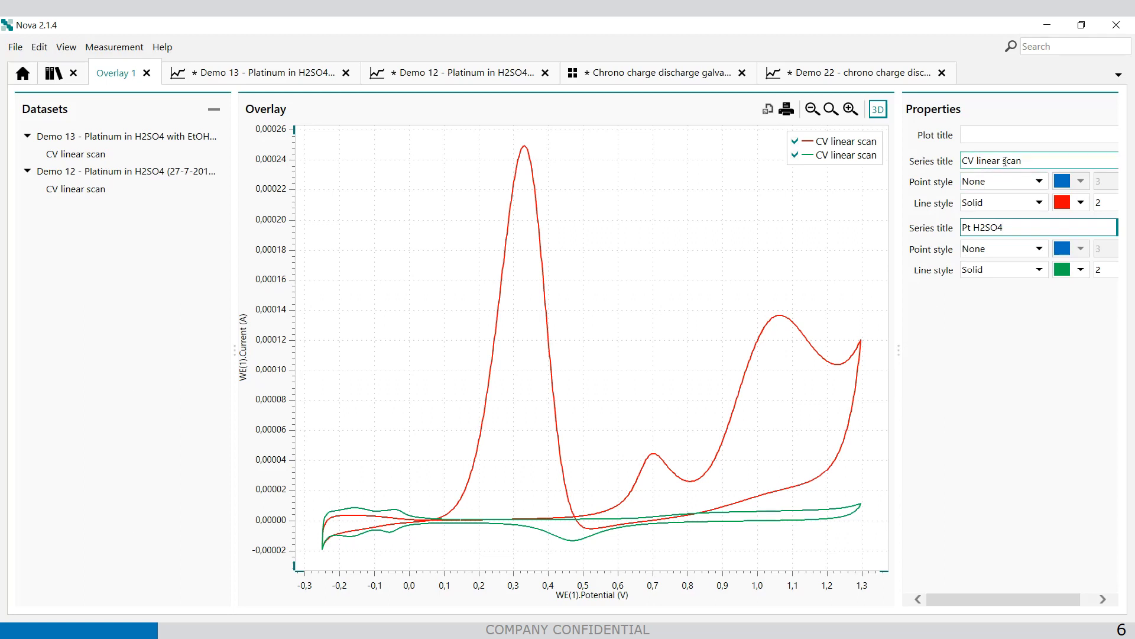
left_click_drag(1039, 163, 958, 165)
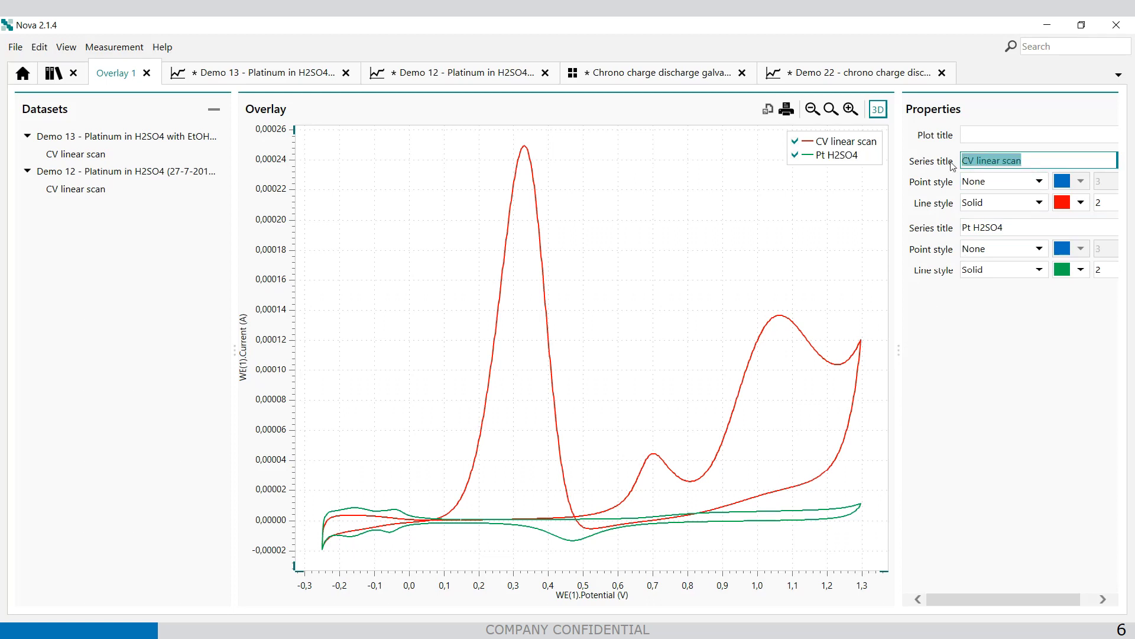
type("Pt ")
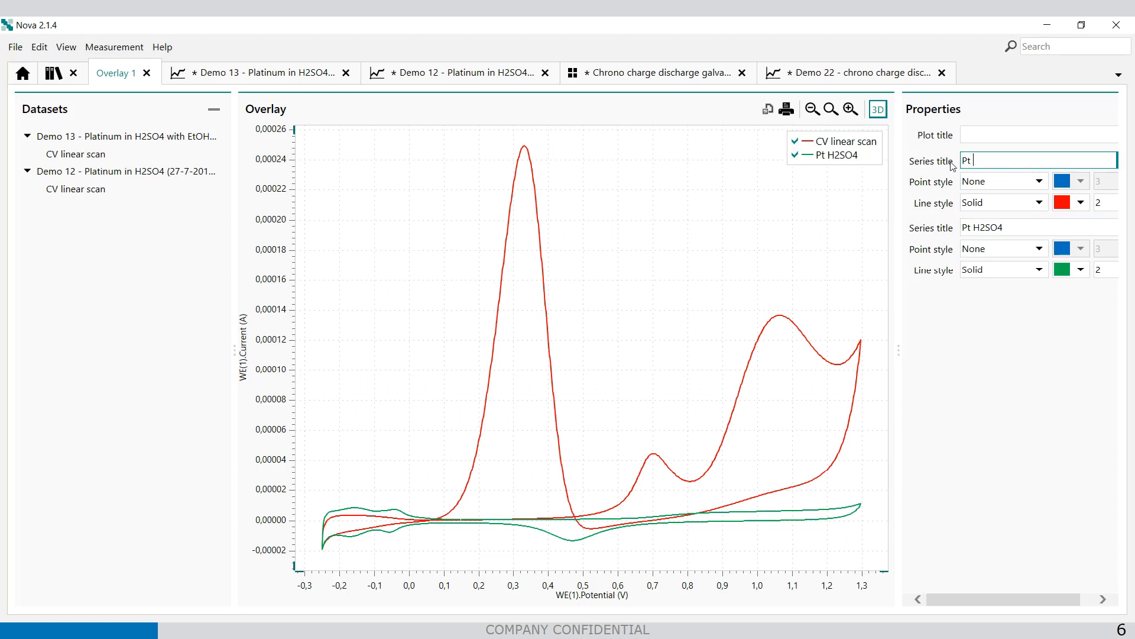
type("H2SO4 and ethanol")
key("shift+Tab")
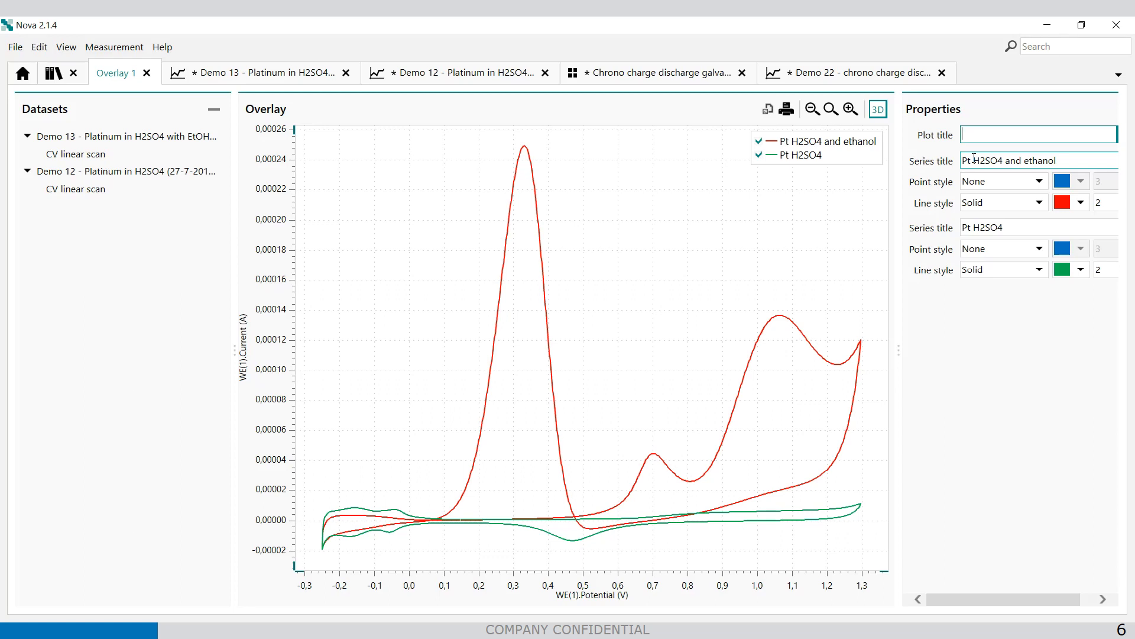
type("Overlay Pt")
left_click(959, 399)
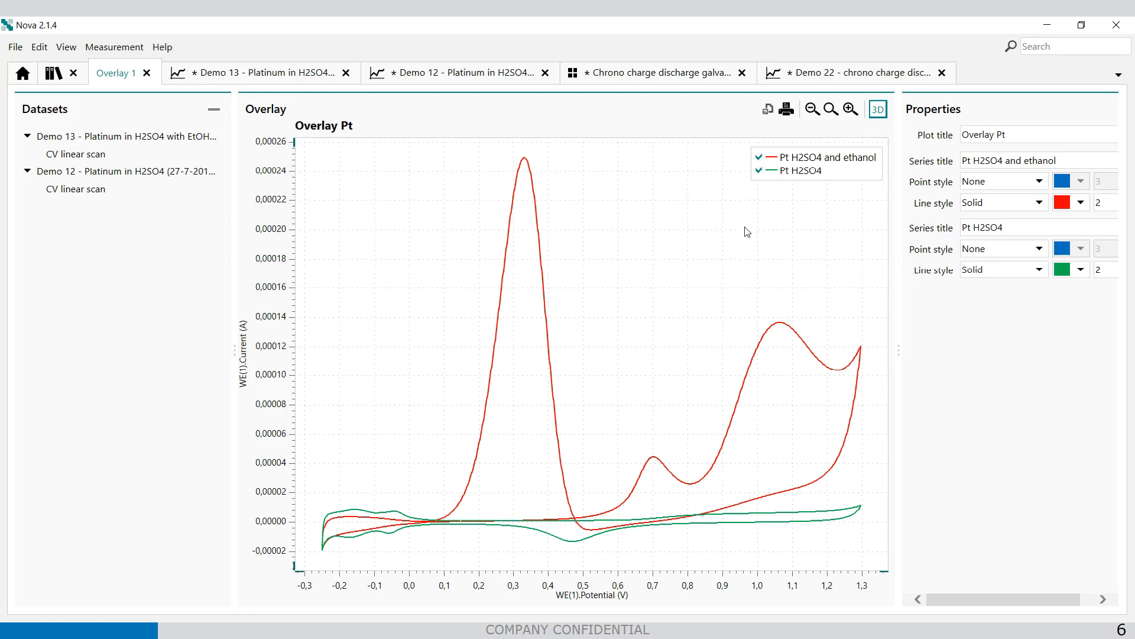
left_click(759, 170)
left_click(760, 172)
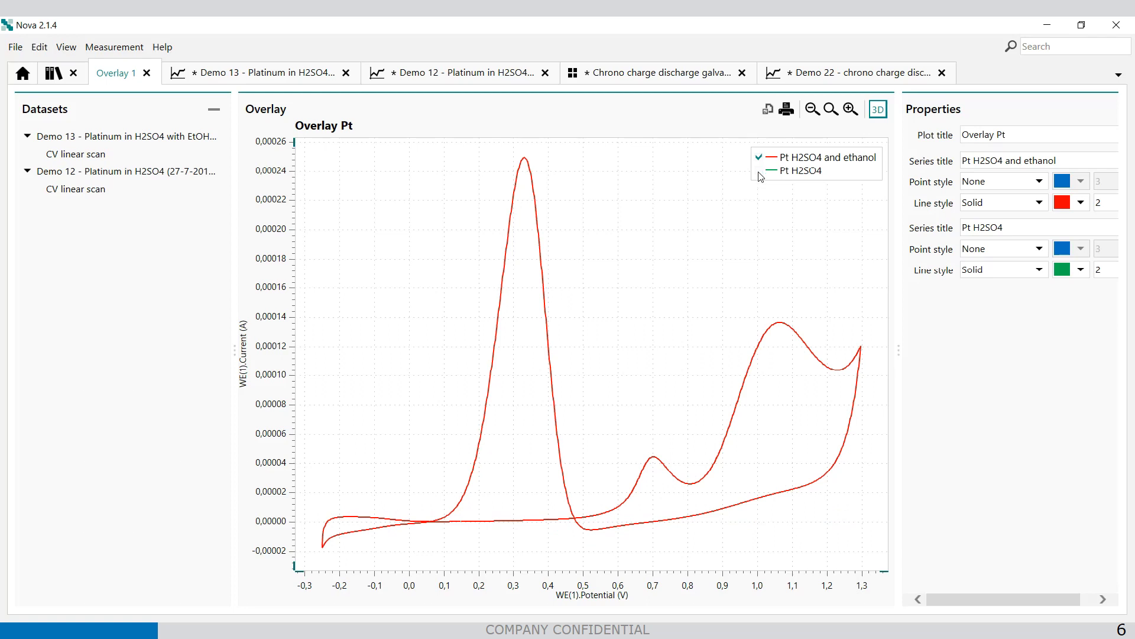
left_click(761, 160)
left_click(761, 159)
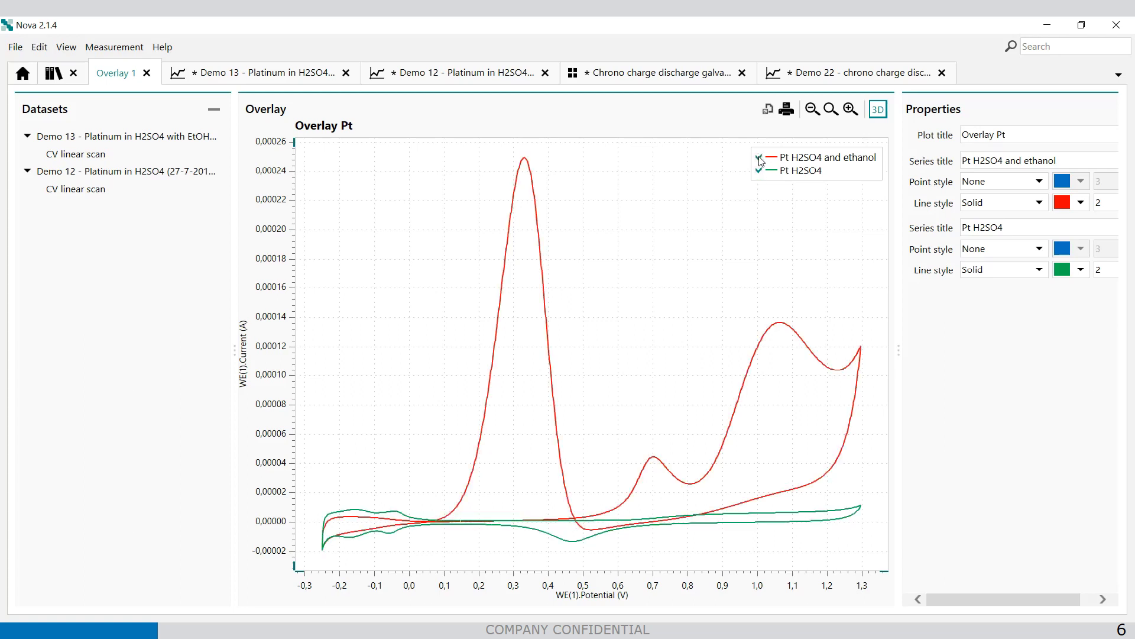
left_click(762, 173)
left_click(763, 173)
Start exporting the chart as an image with JPEG as the file type
left_click(768, 109)
left_click(854, 189)
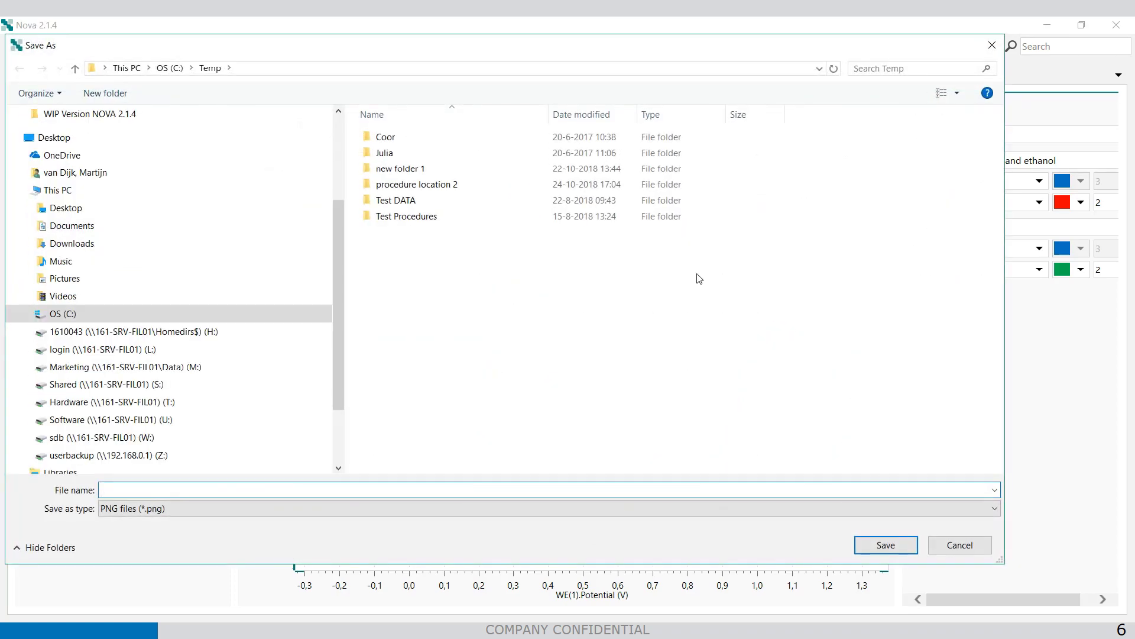
left_click(995, 508)
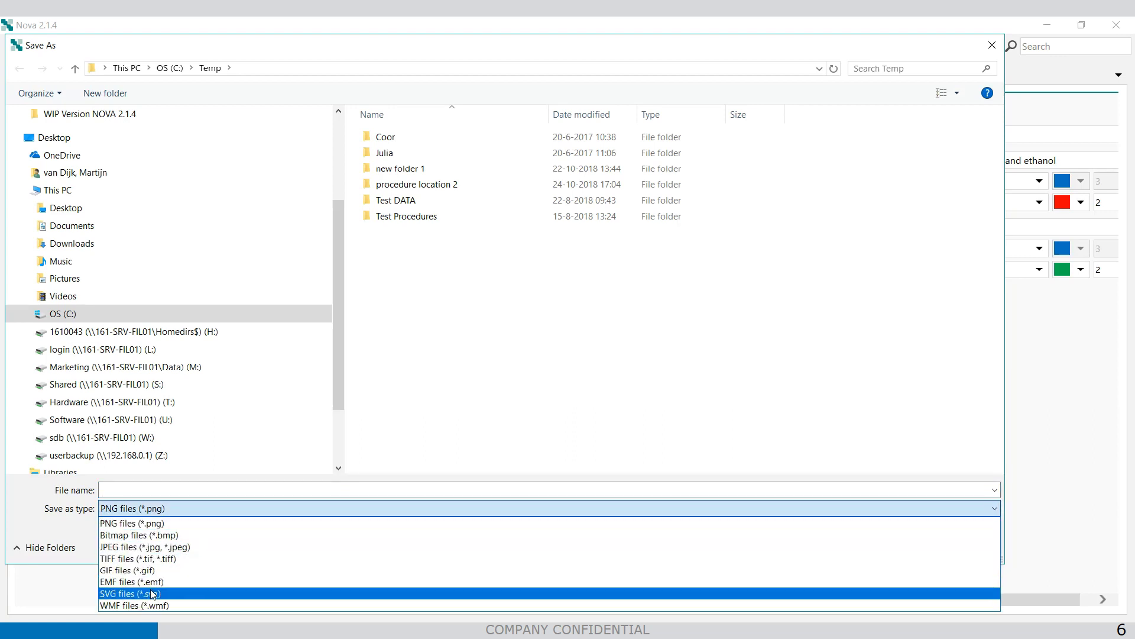
left_click(159, 548)
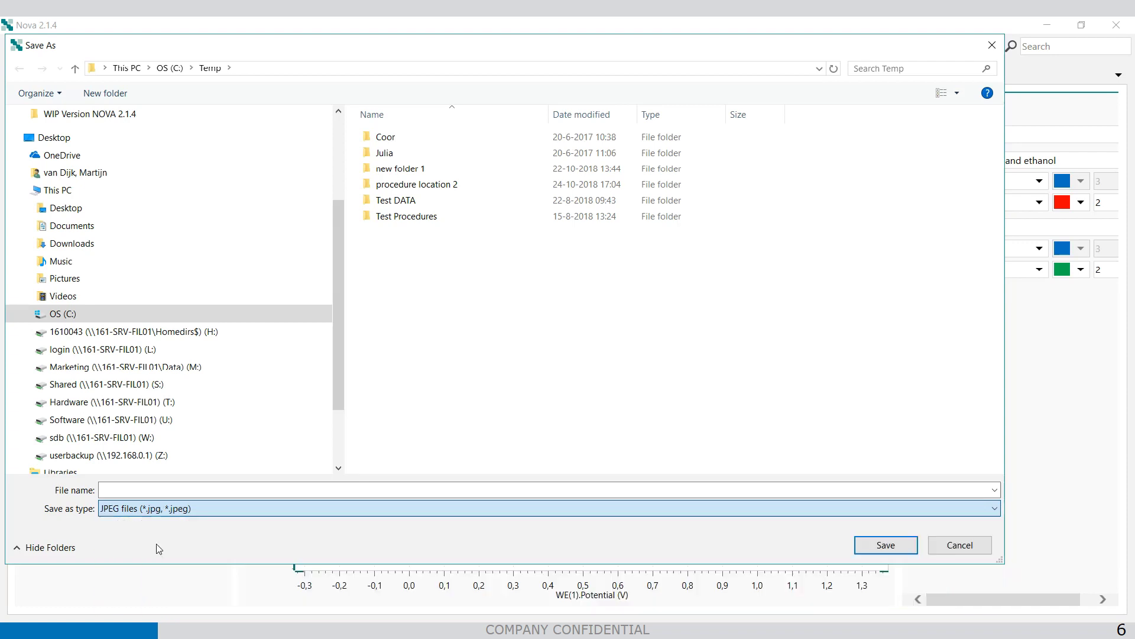
Enter 'overlay test' as the export file name
left_click(159, 489)
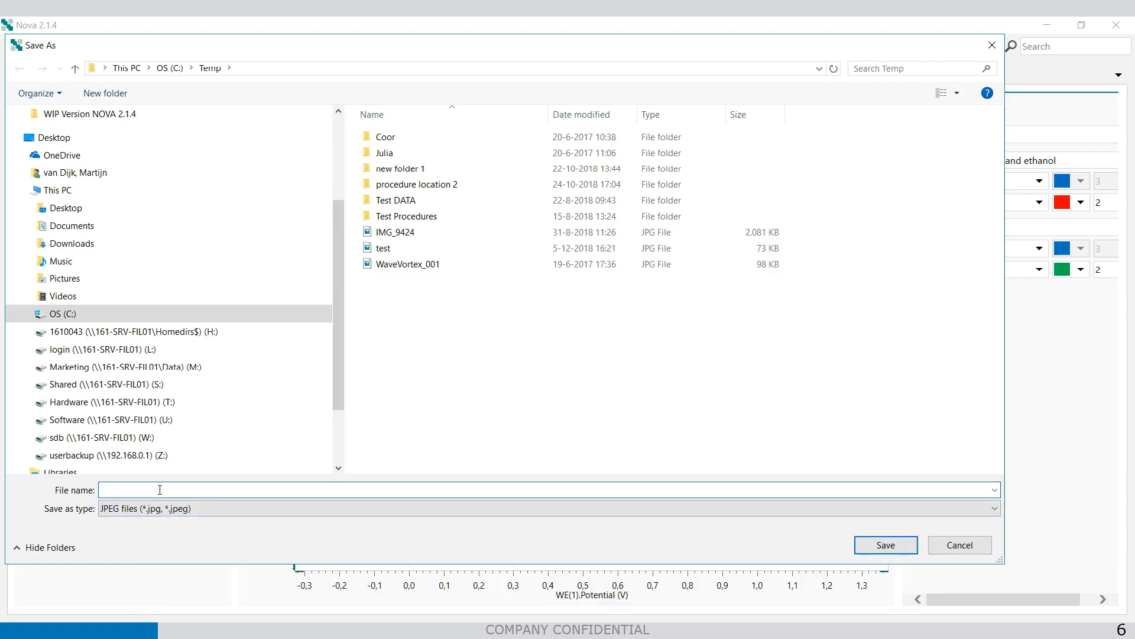
type("overlay test")
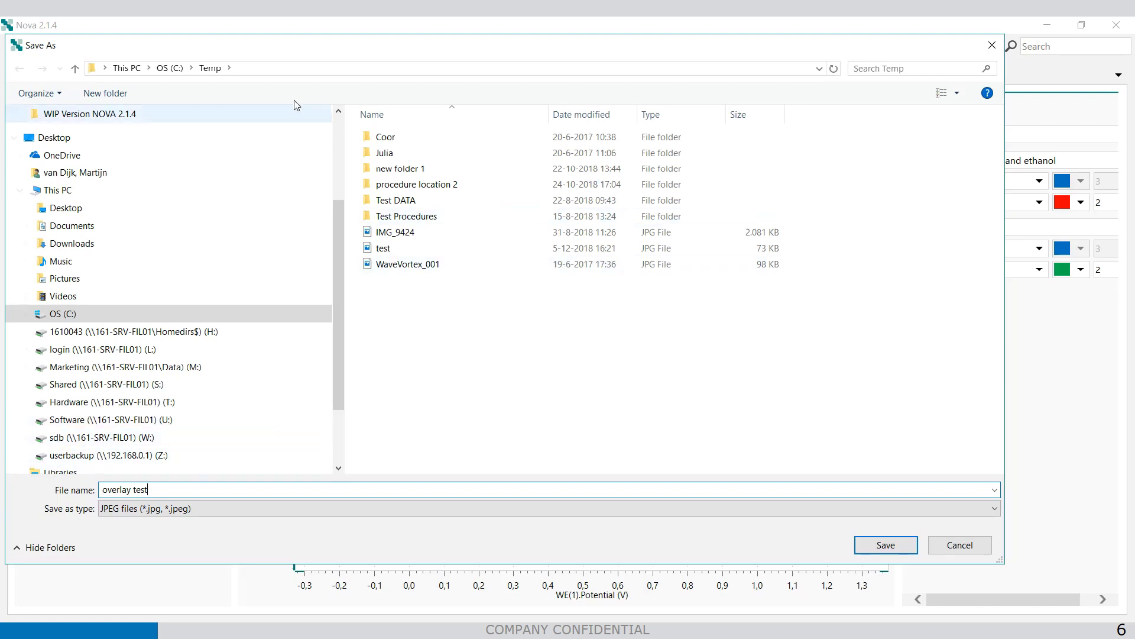
Save the image, then open overlay test.jpg from C:\Temp in Photos
left_click(901, 555)
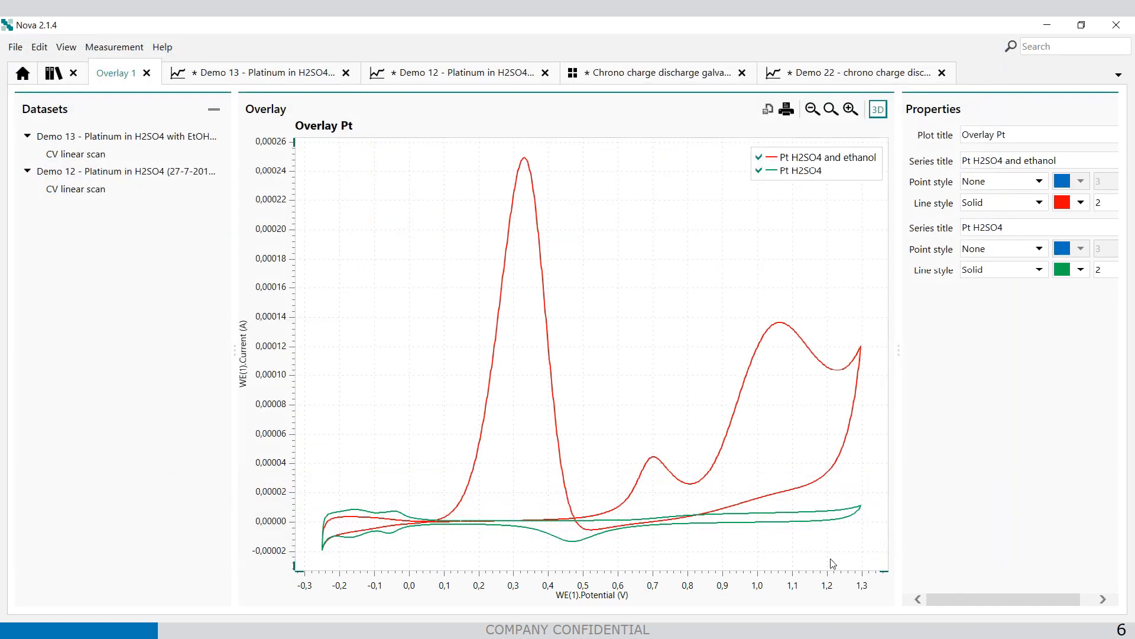
key("alt+Tab")
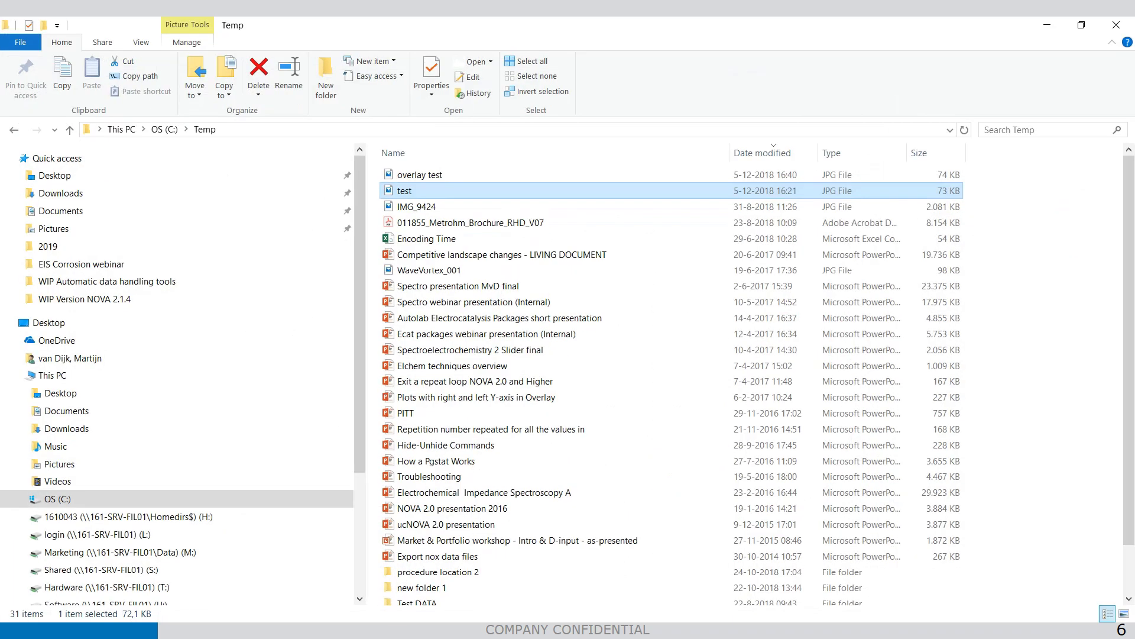
left_click(63, 500)
scroll(425, 460, "down", 3)
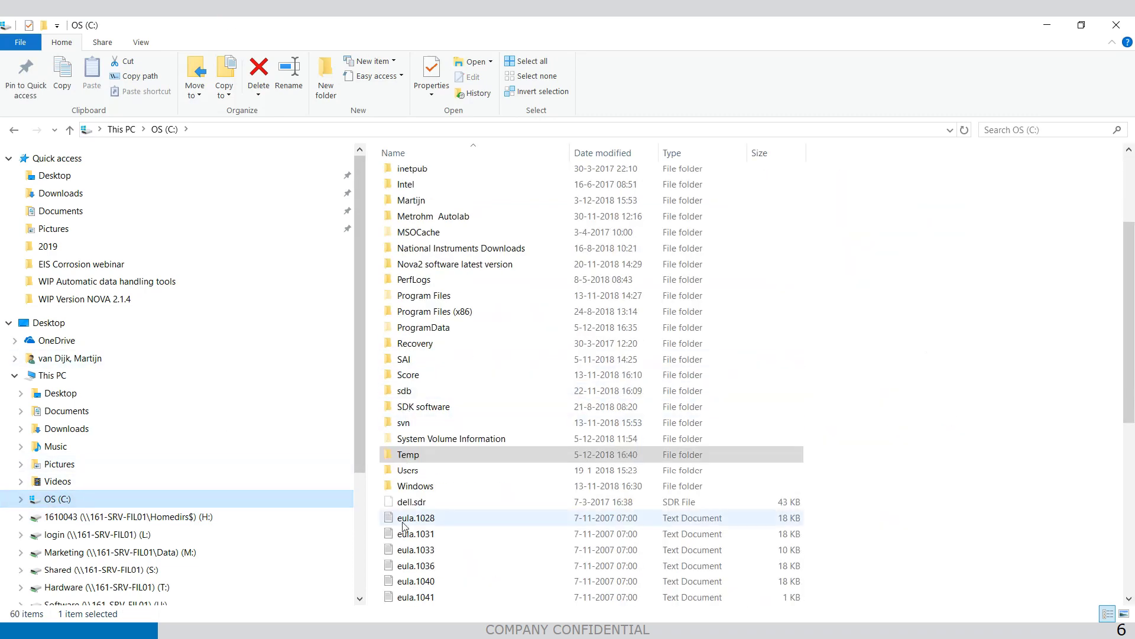
double_click(425, 456)
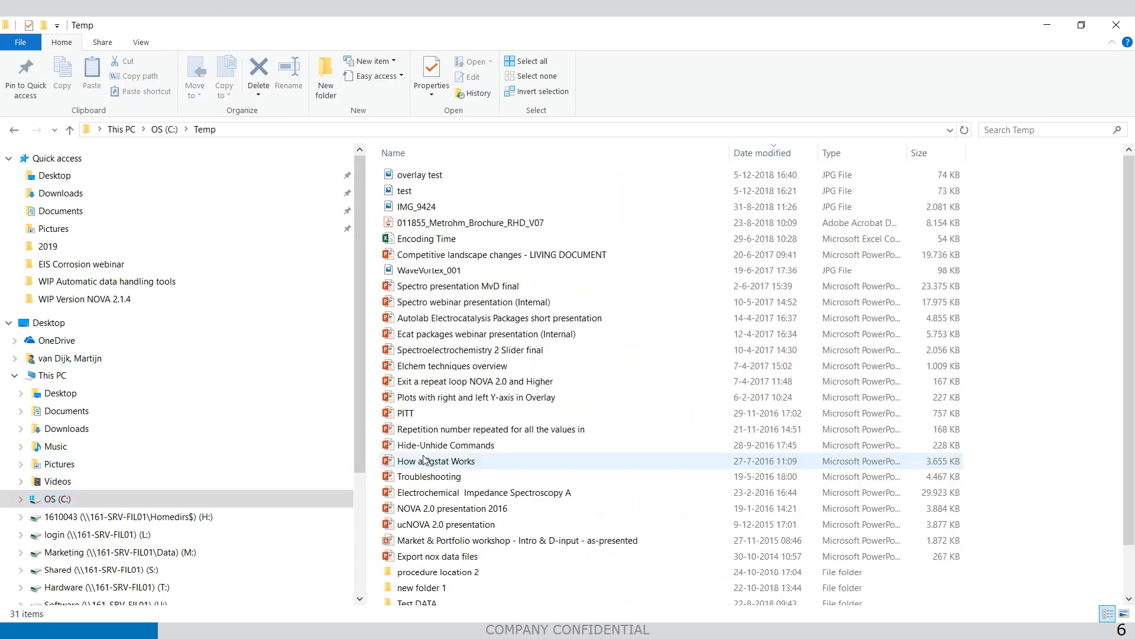
double_click(475, 177)
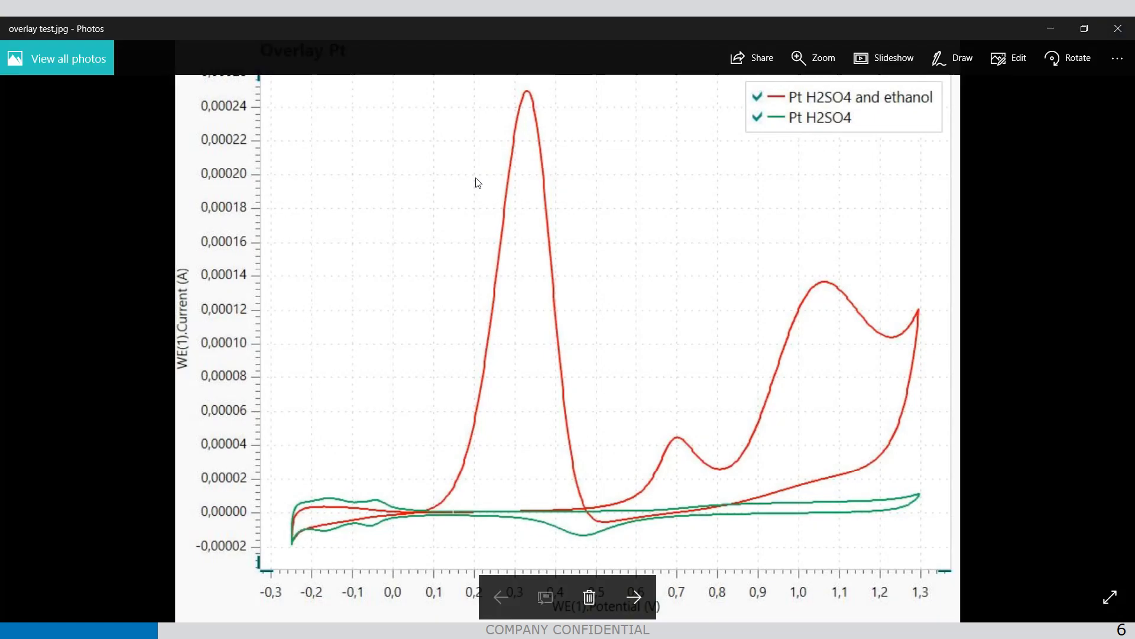
Expand the overlay test.jpg chart to full screen in Photos
left_click(1106, 597)
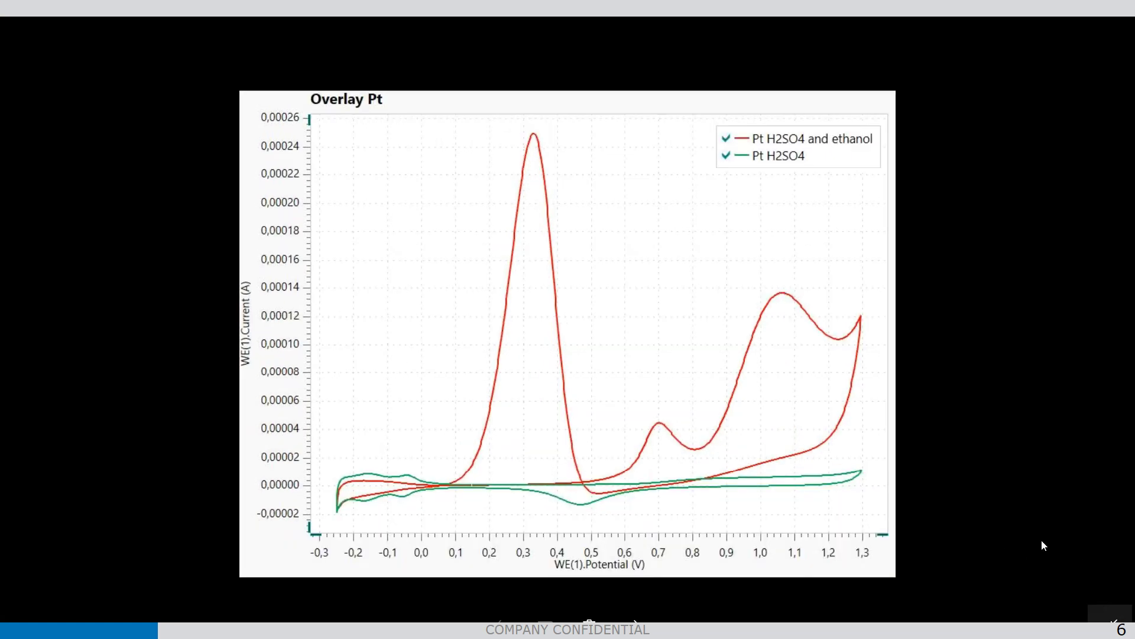